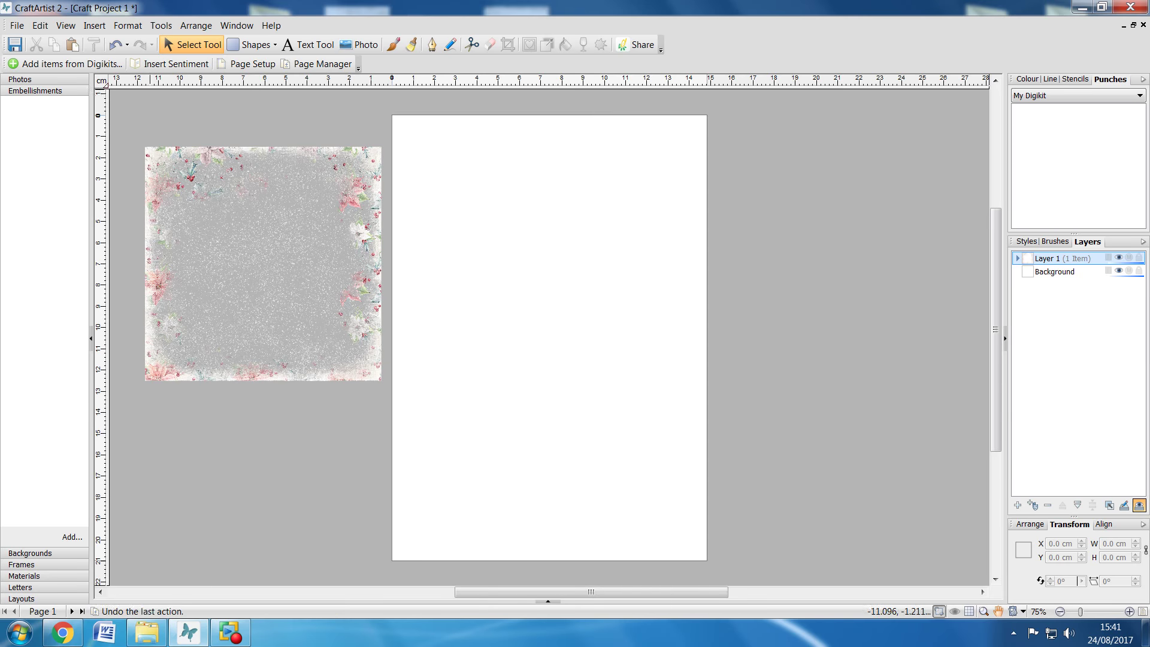
Insert plain paper image 2 from the PLAIN PAPERS folder under DIVINE CHRISTMAS DVD's PAPERS onto the page
left_click(94, 25)
left_click(137, 58)
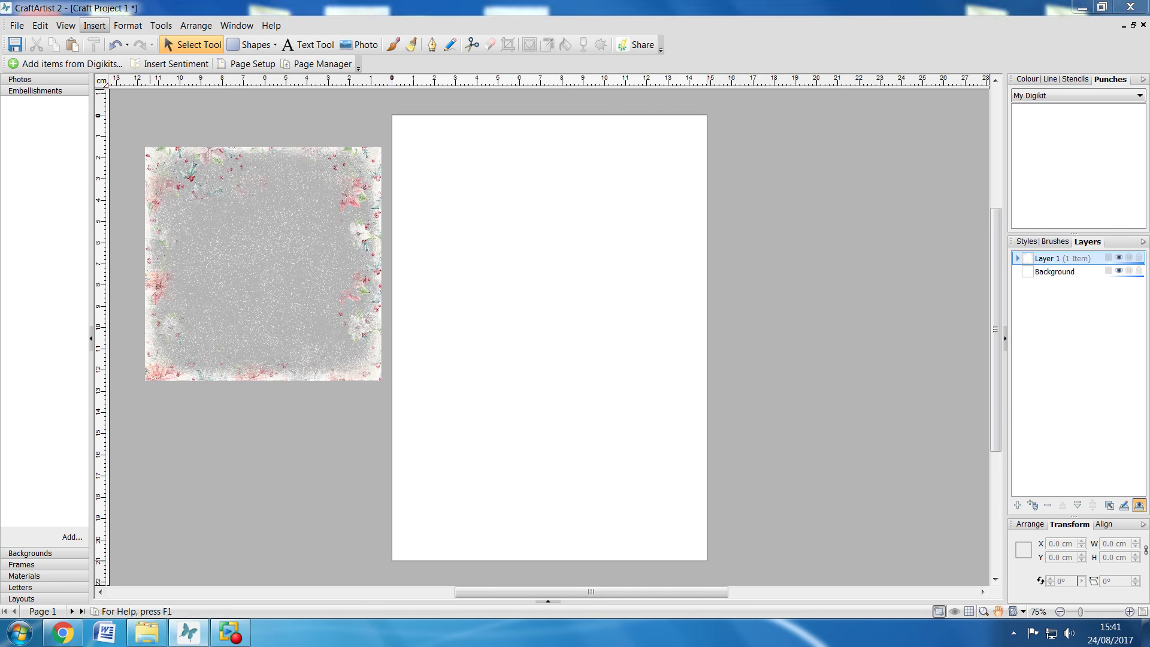
left_click(591, 141)
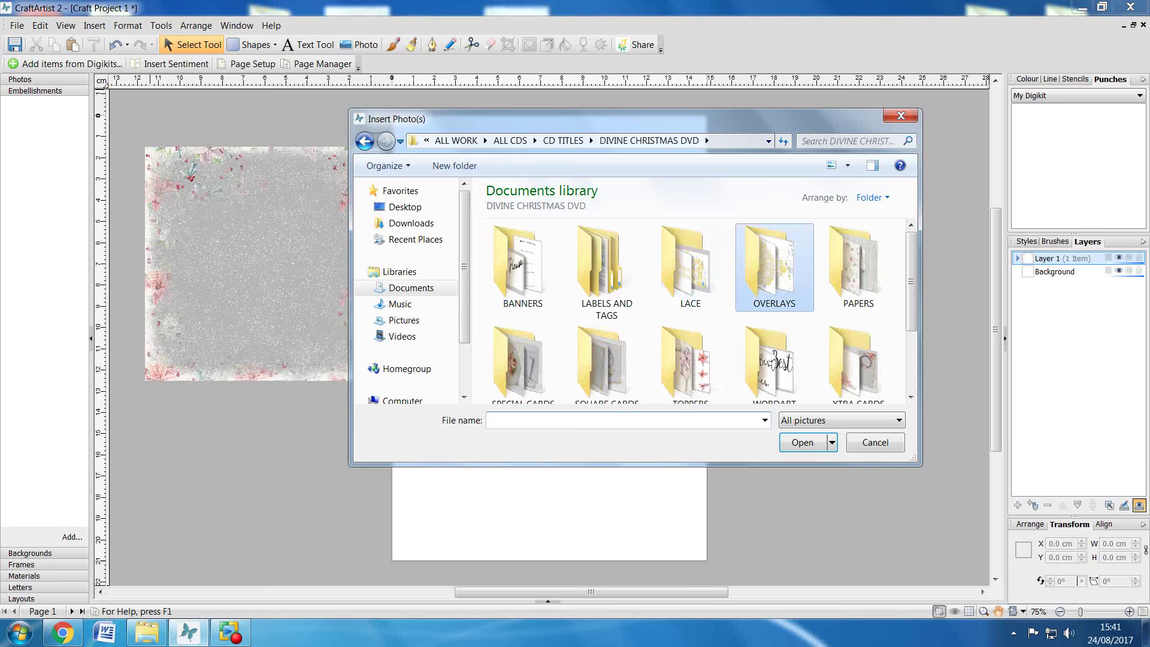
double_click(857, 266)
double_click(522, 267)
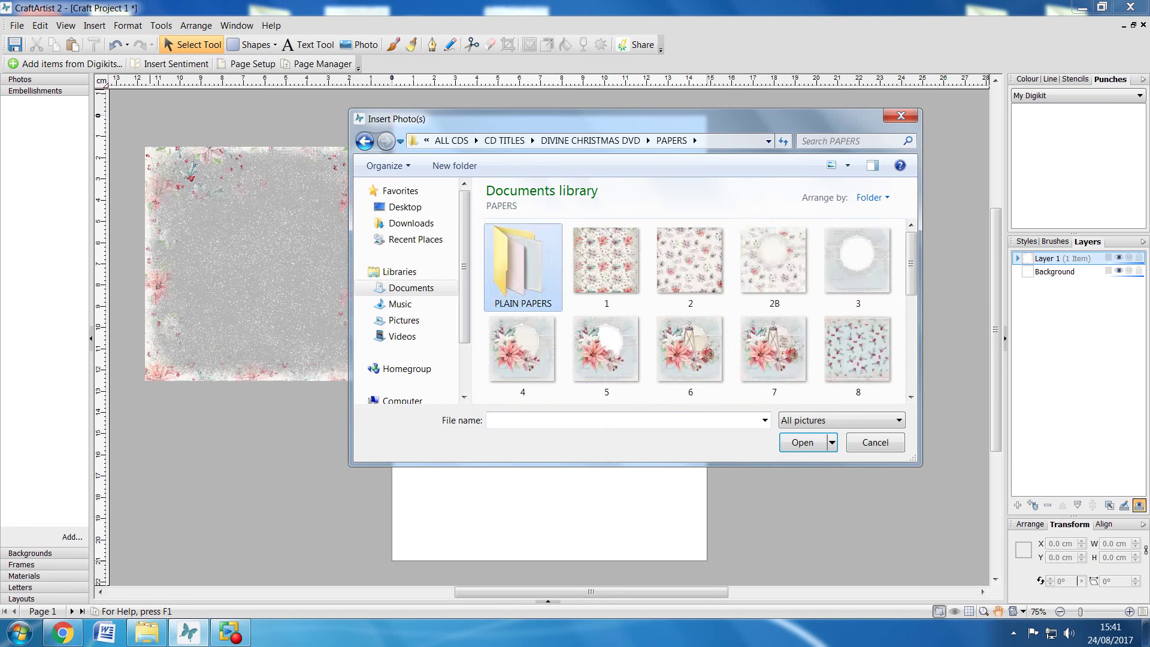
left_click(690, 267)
left_click(803, 442)
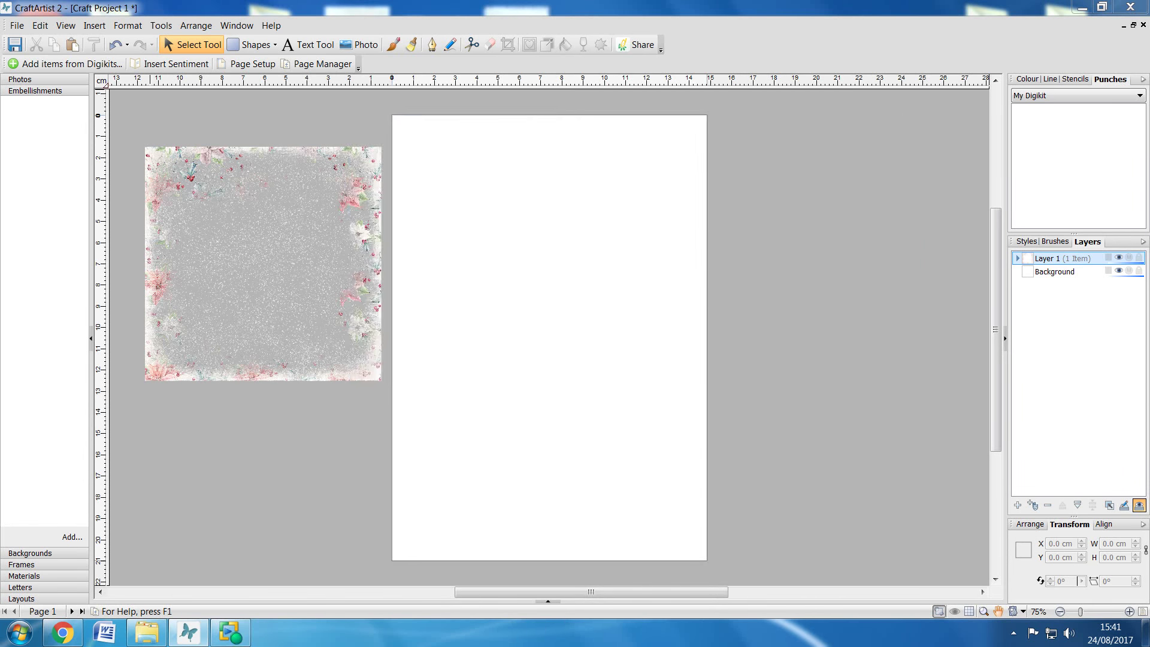
left_click(454, 180)
Enlarge the pink paper to about 13.48 cm square and position it across the upper part of the page
left_click_drag(592, 287, 562, 254)
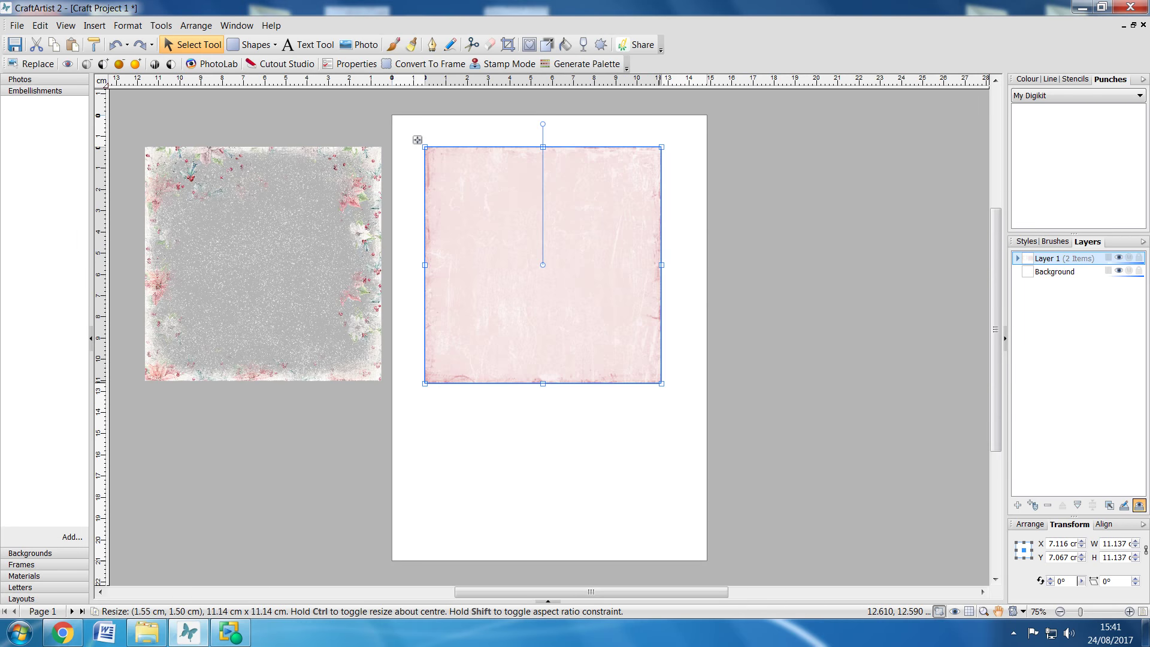
left_click_drag(661, 383, 711, 433)
left_click_drag(683, 368, 662, 355)
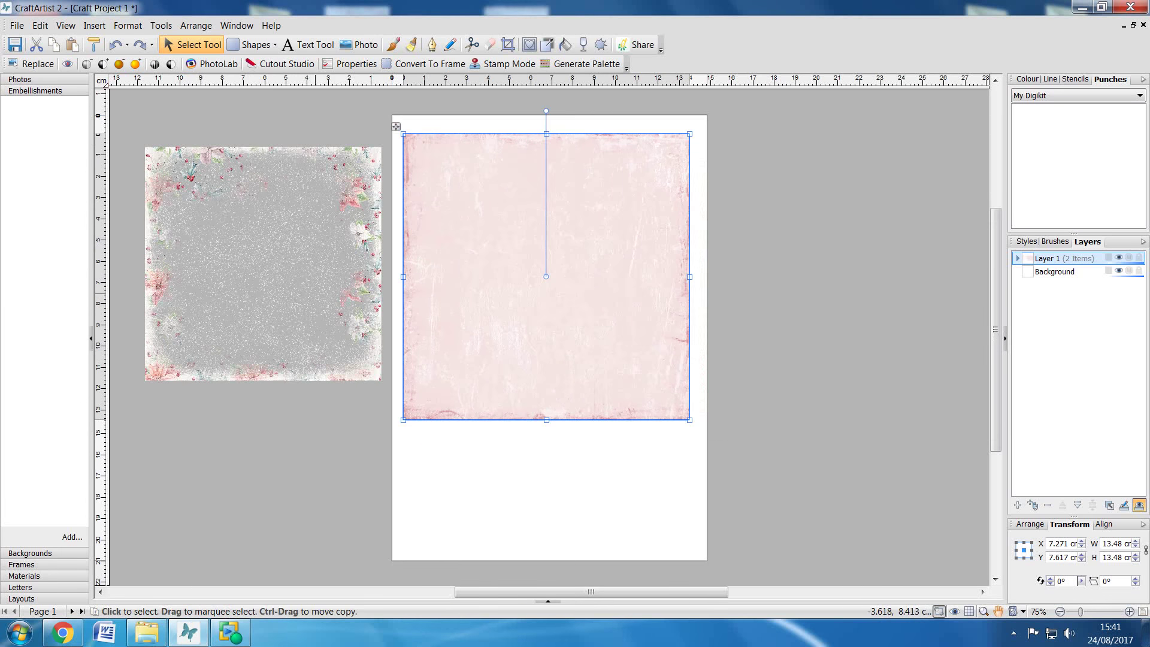
Move the floral overlay onto the pink paper and bring it to the front
left_click_drag(315, 294, 573, 283)
right_click(612, 295)
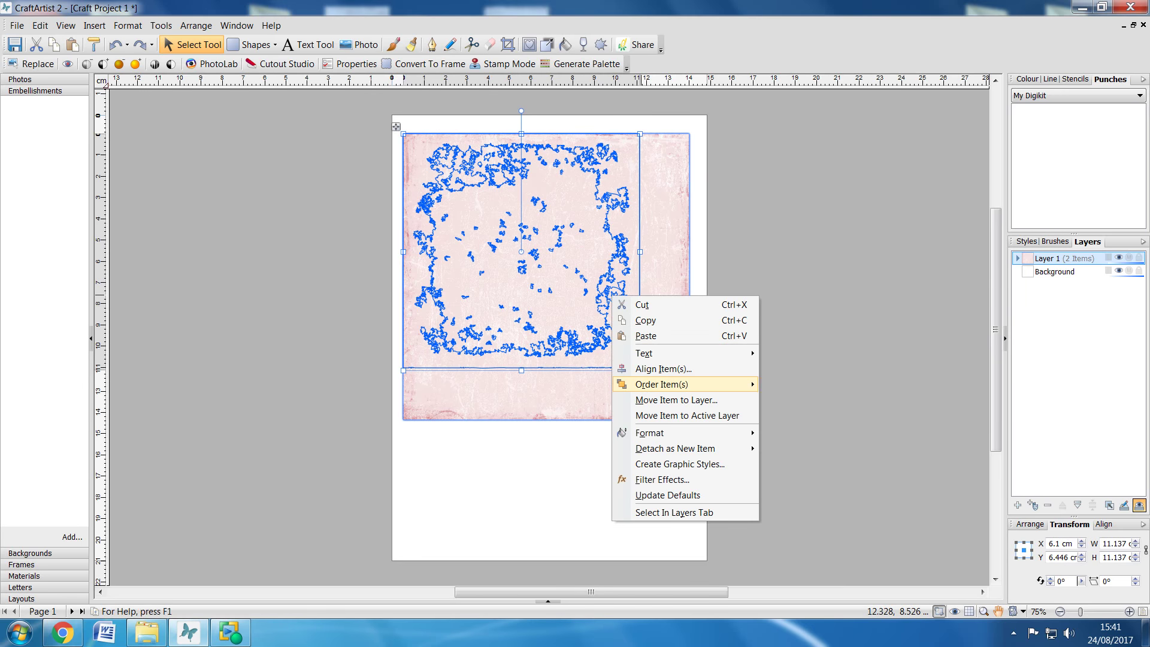
mouse_move(719, 384)
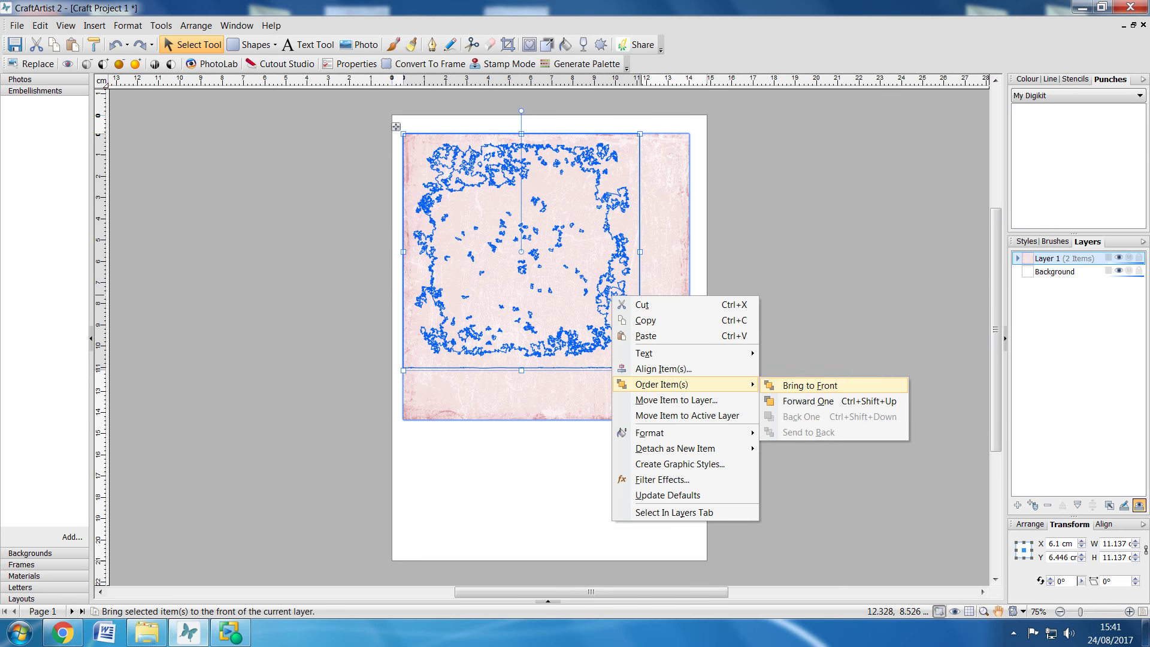
left_click(809, 385)
Enlarge the floral overlay to about 13.65 cm square and park it off the page beside the pink paper
left_click_drag(639, 370, 693, 423)
left_click_drag(665, 370, 350, 369)
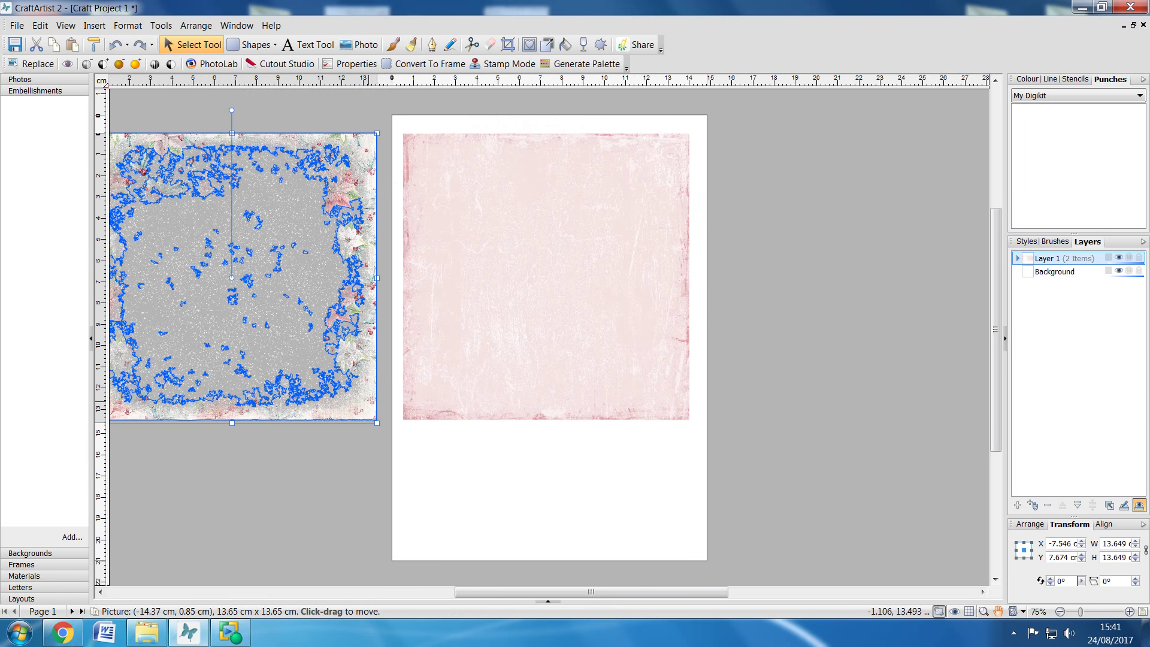
left_click(366, 464)
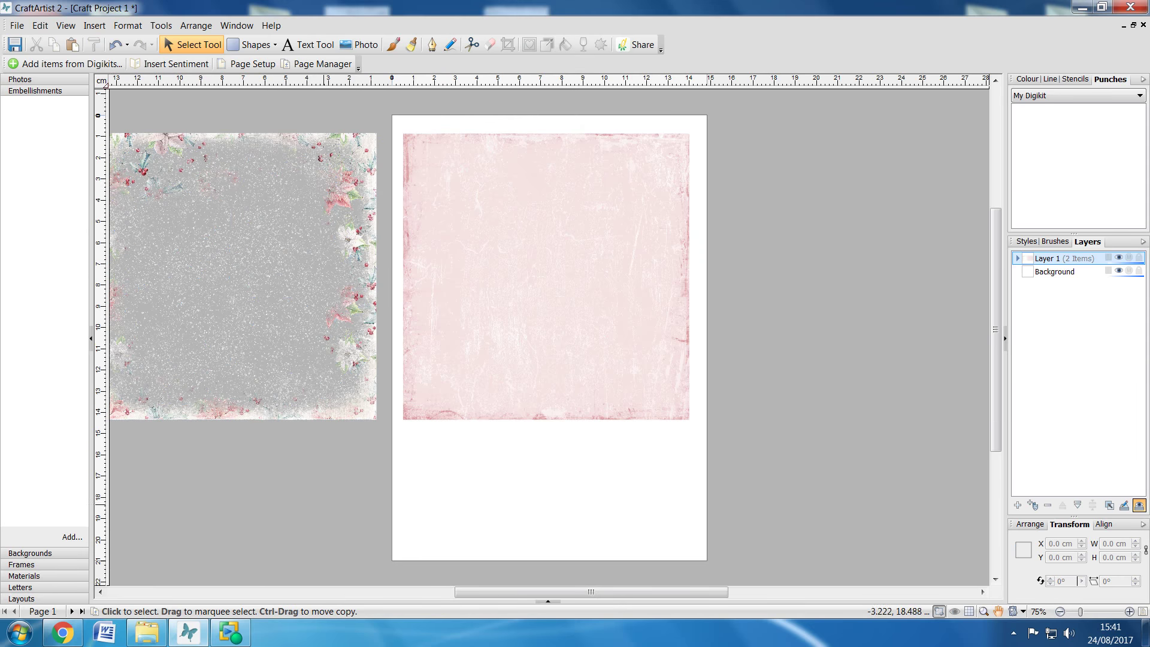
Insert the SINGLE LACE RUNNER image from the LACE folder of DIVINE CHRISTMAS DVD onto the page
left_click(94, 26)
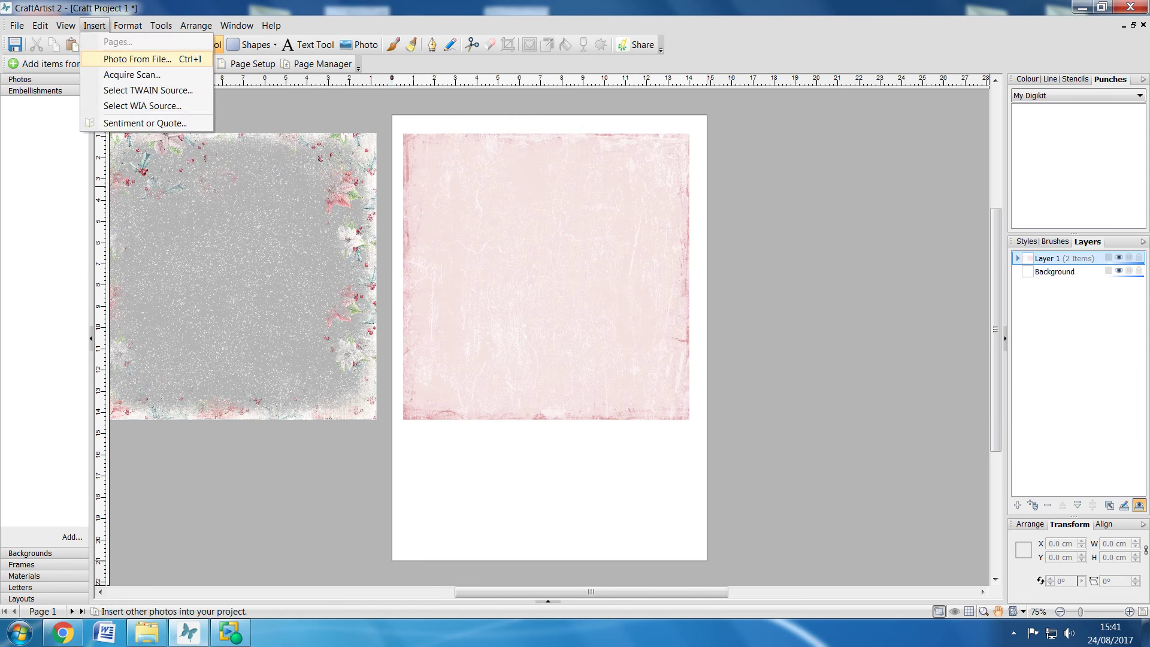
key("Return")
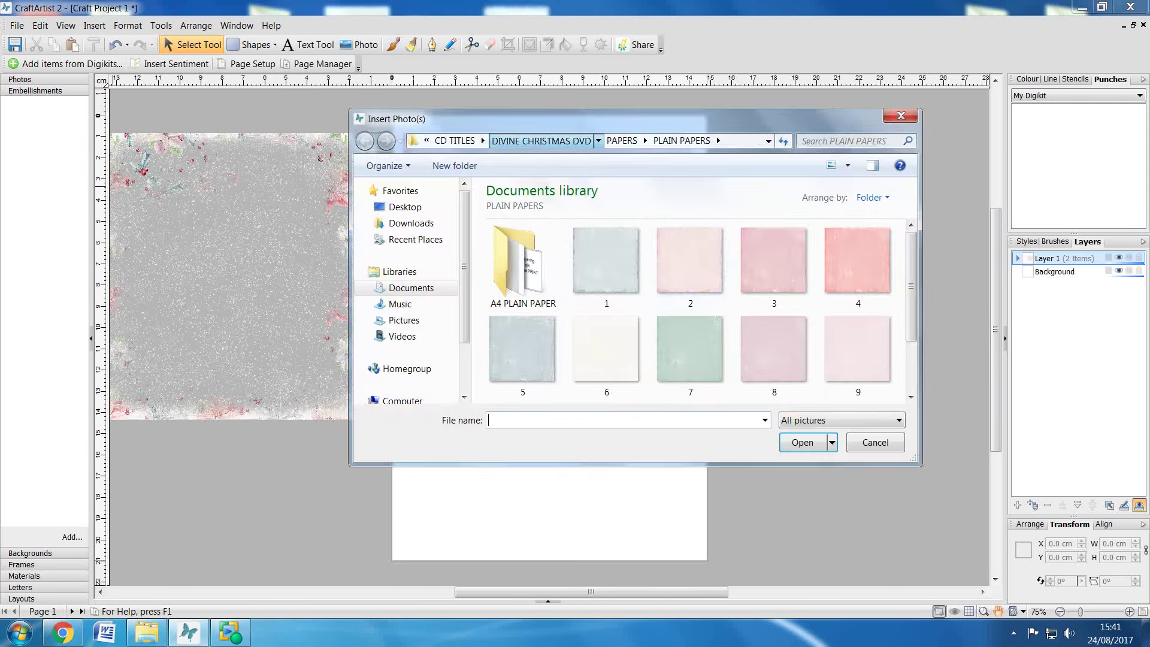
left_click(548, 141)
double_click(690, 263)
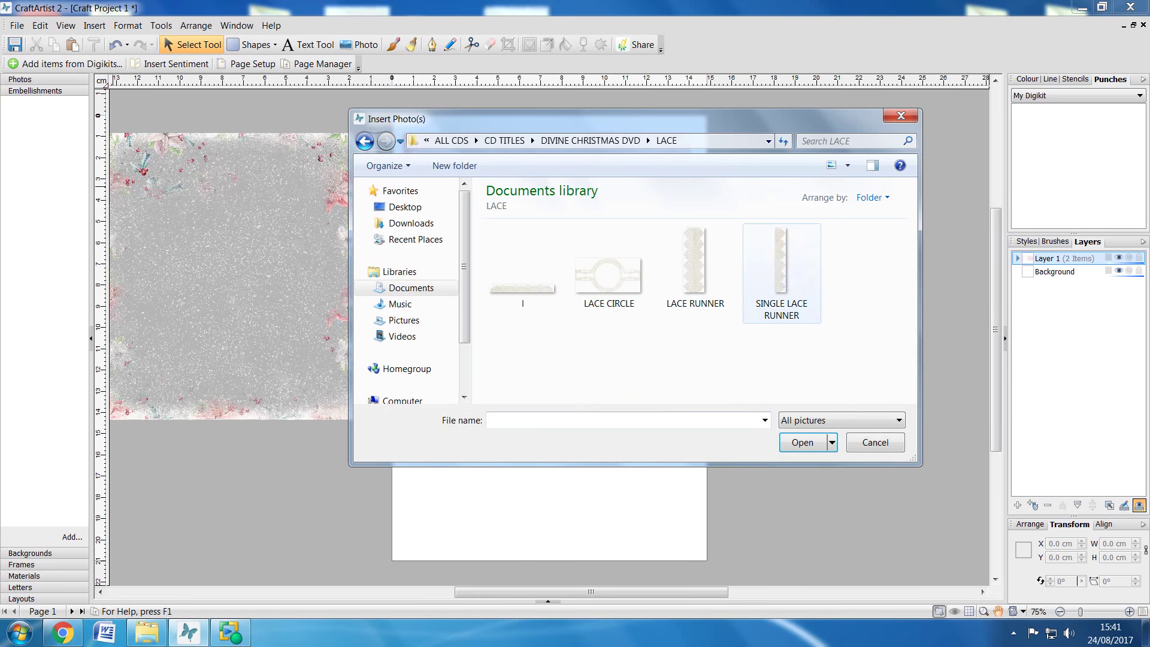
left_click(781, 270)
left_click(802, 442)
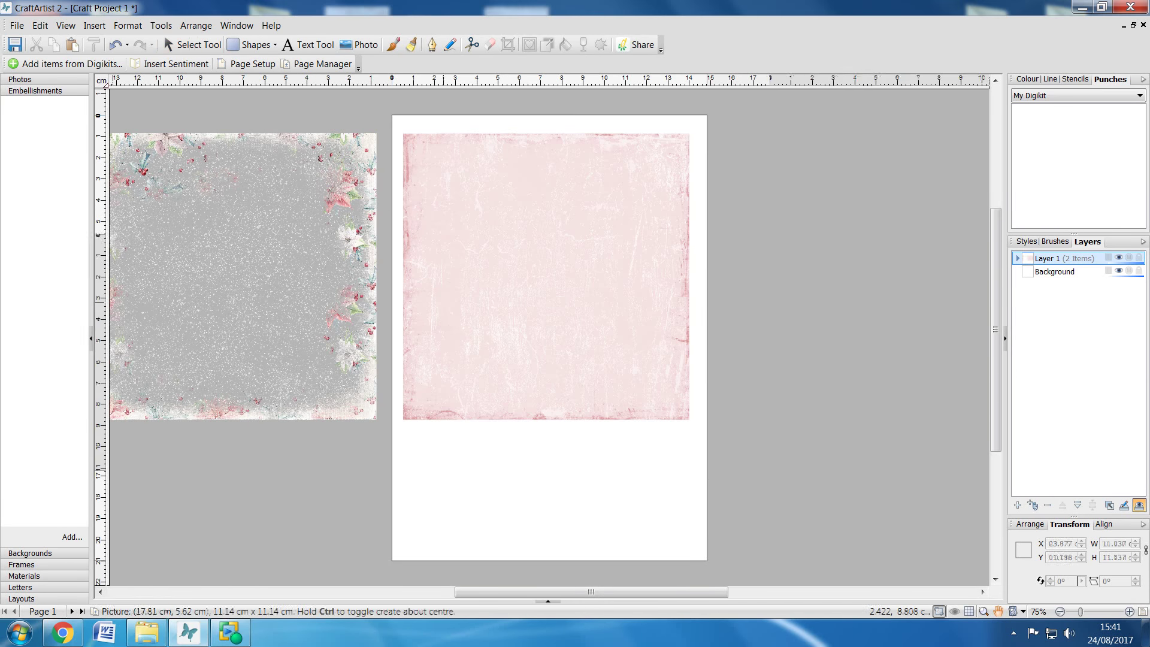
left_click(443, 302)
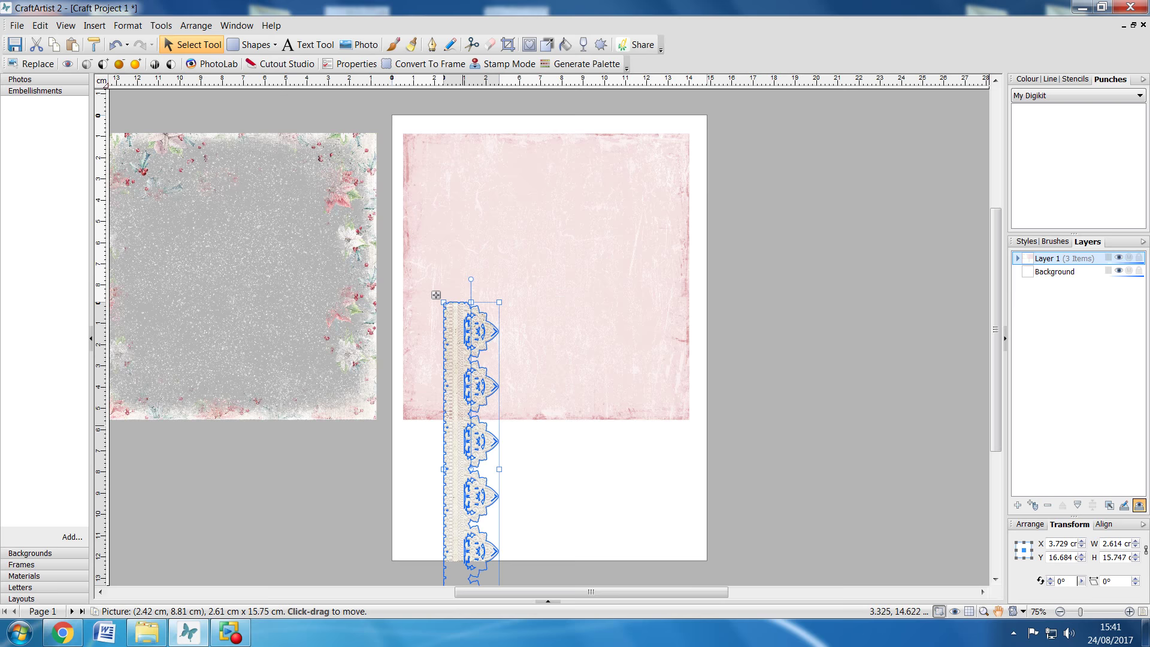
Place the lace runner along the pink paper's left edge and shrink it to about 2.34 by 14.08 cm
left_click_drag(435, 295, 400, 124)
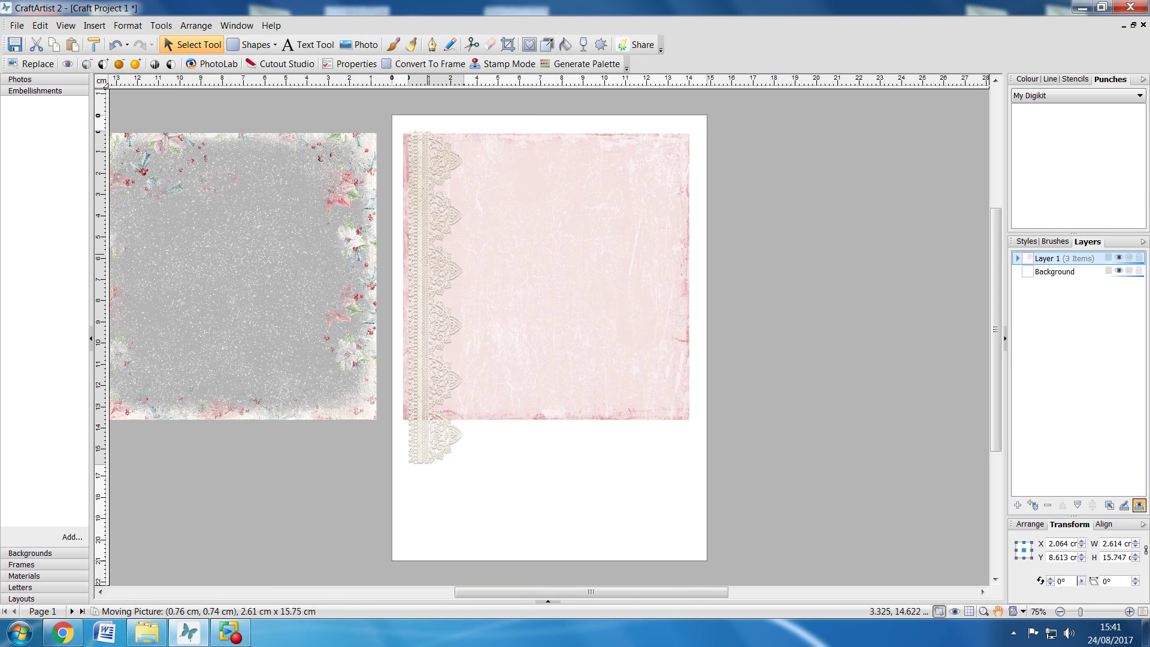
left_click_drag(428, 254, 427, 254)
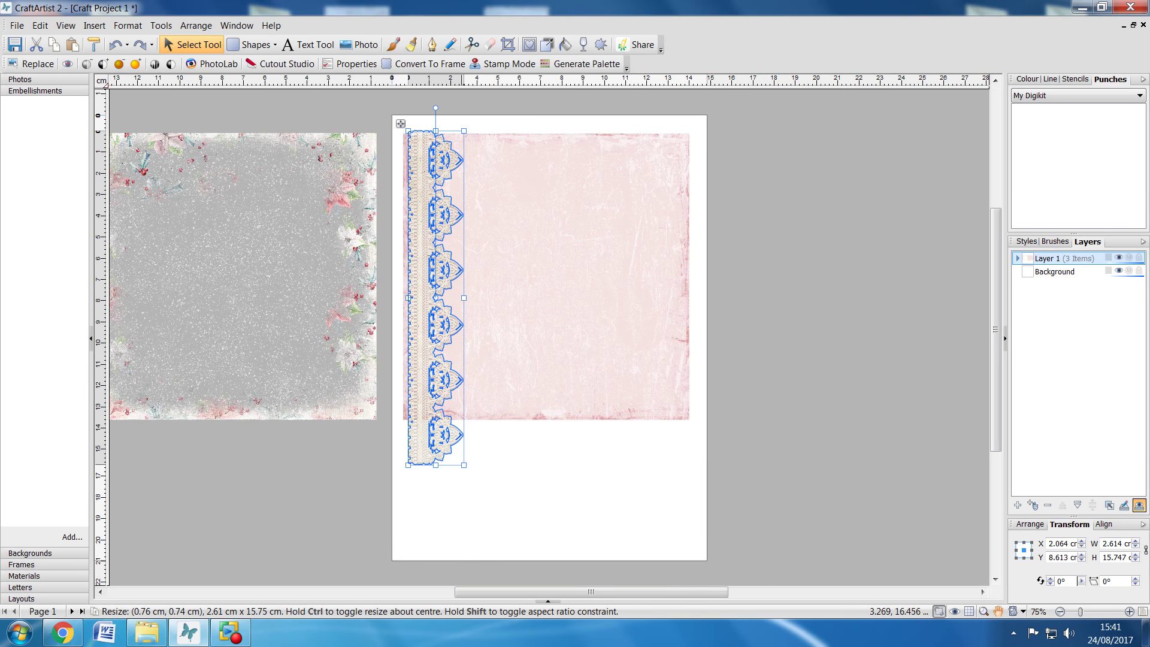
left_click_drag(461, 464, 459, 429)
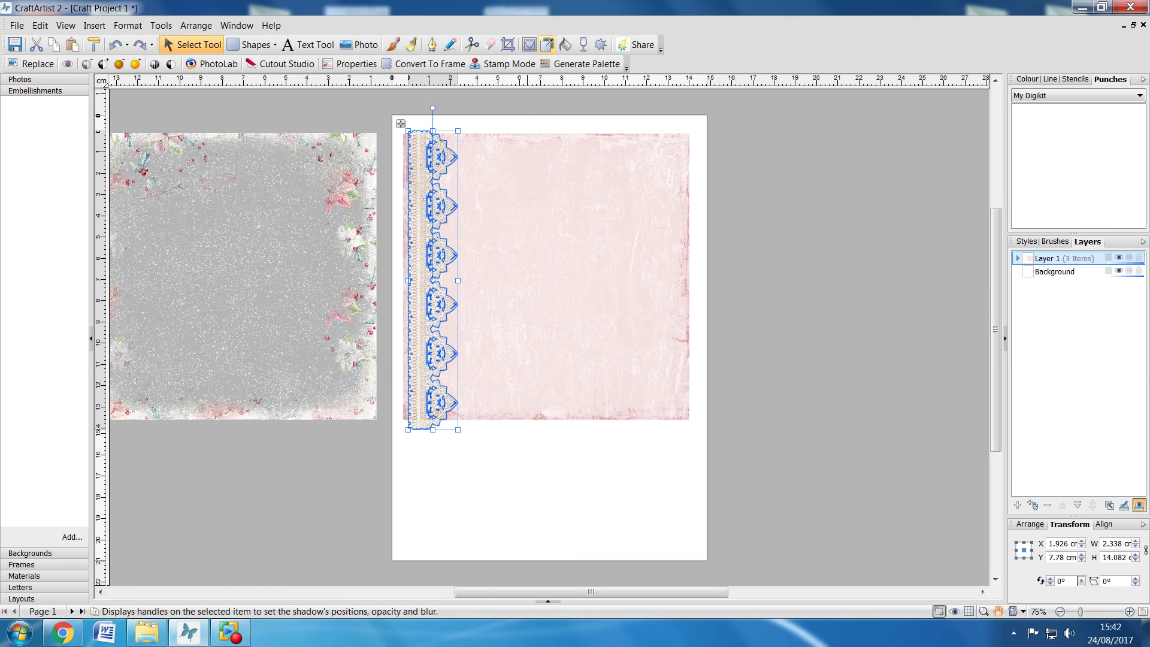
Give the lace runner a slightly offset drop shadow with 6 pt blur and 50% opacity, coloured dark brown
left_click(547, 44)
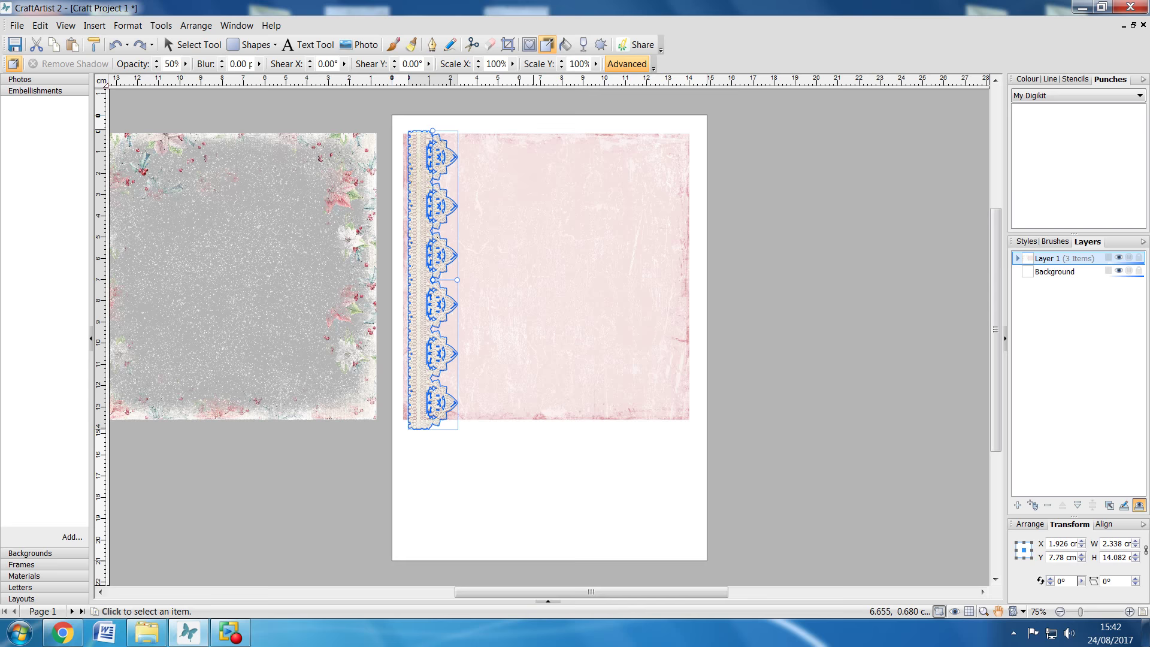
left_click_drag(433, 280, 437, 280)
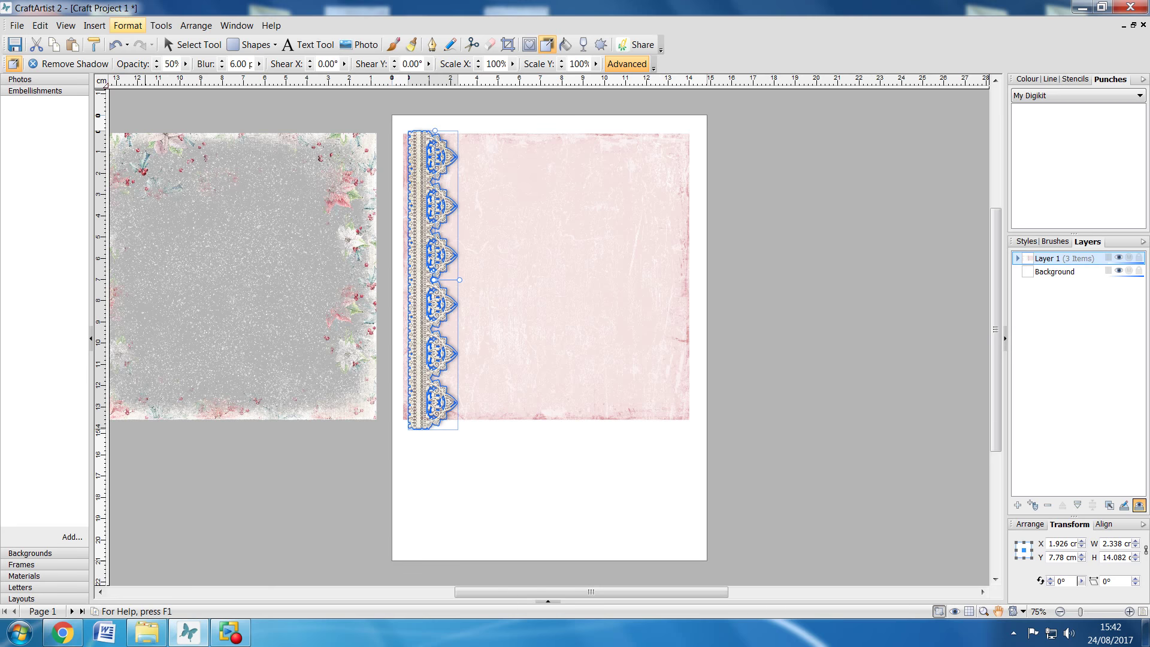
left_click(127, 25)
left_click(160, 201)
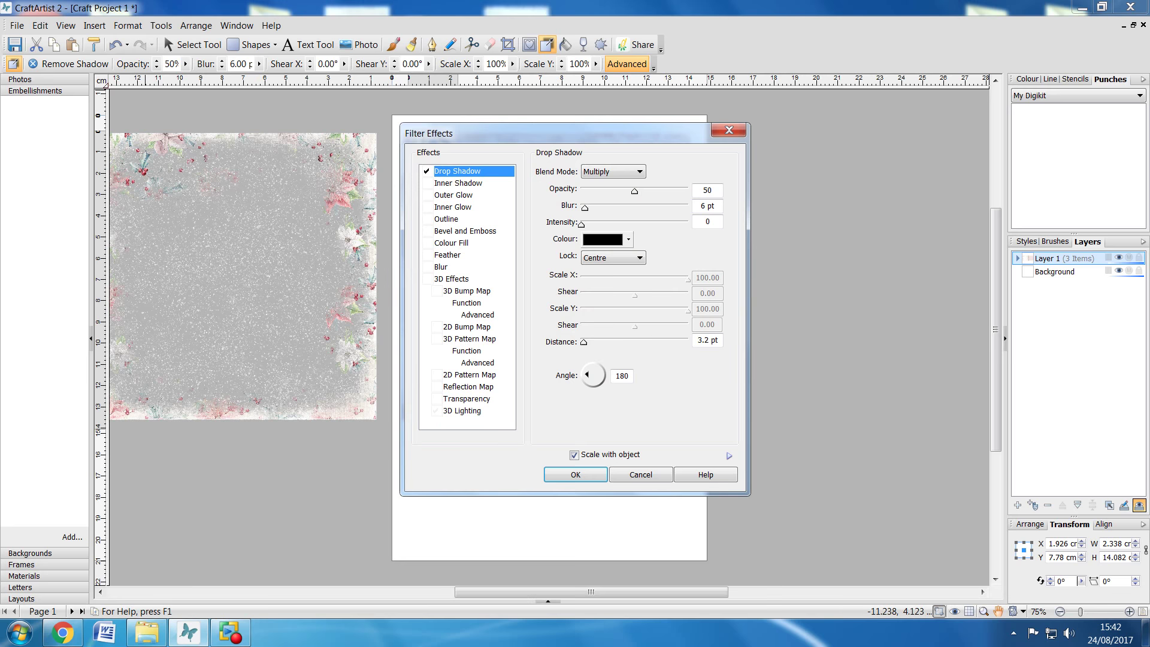
left_click(628, 239)
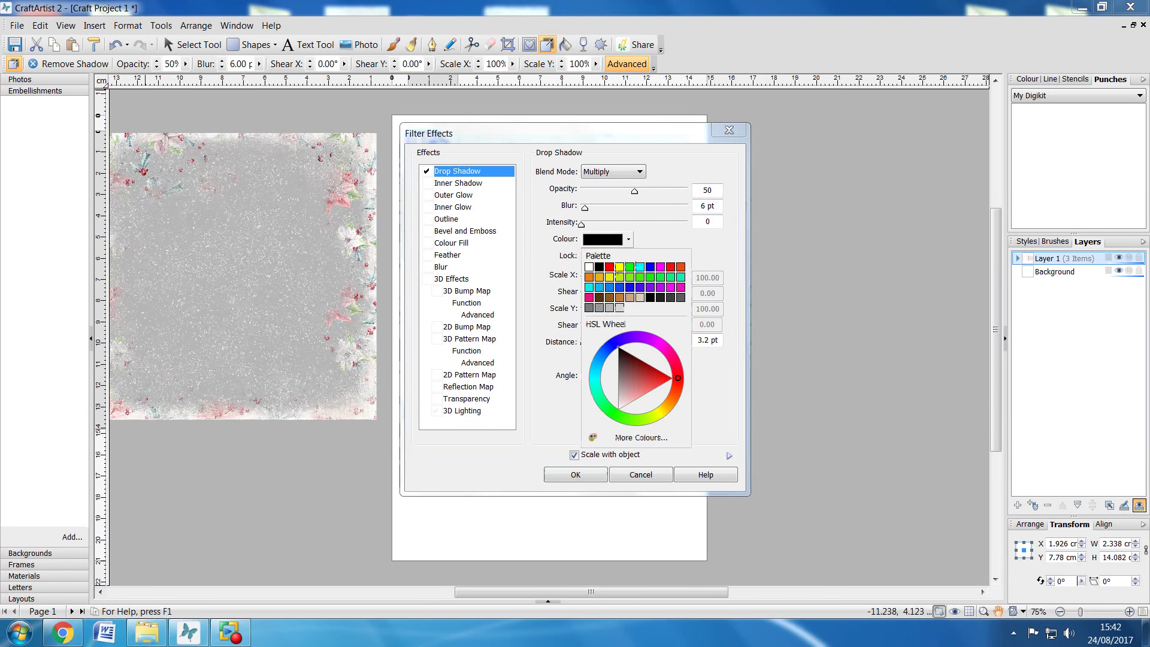
left_click(599, 297)
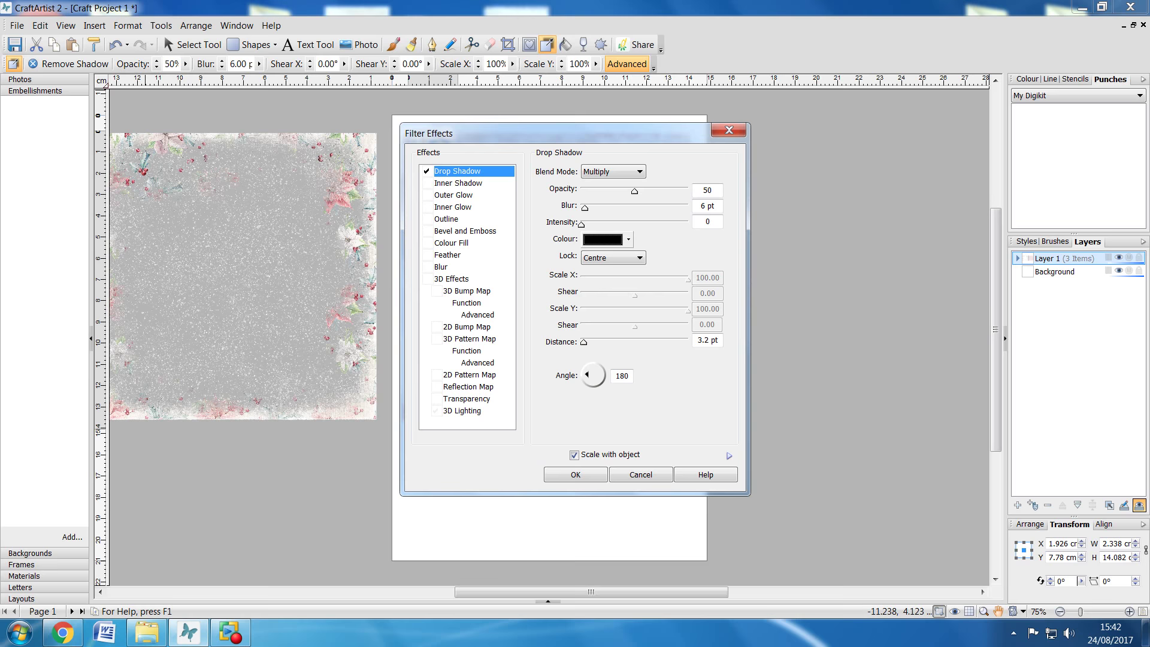
left_click(575, 473)
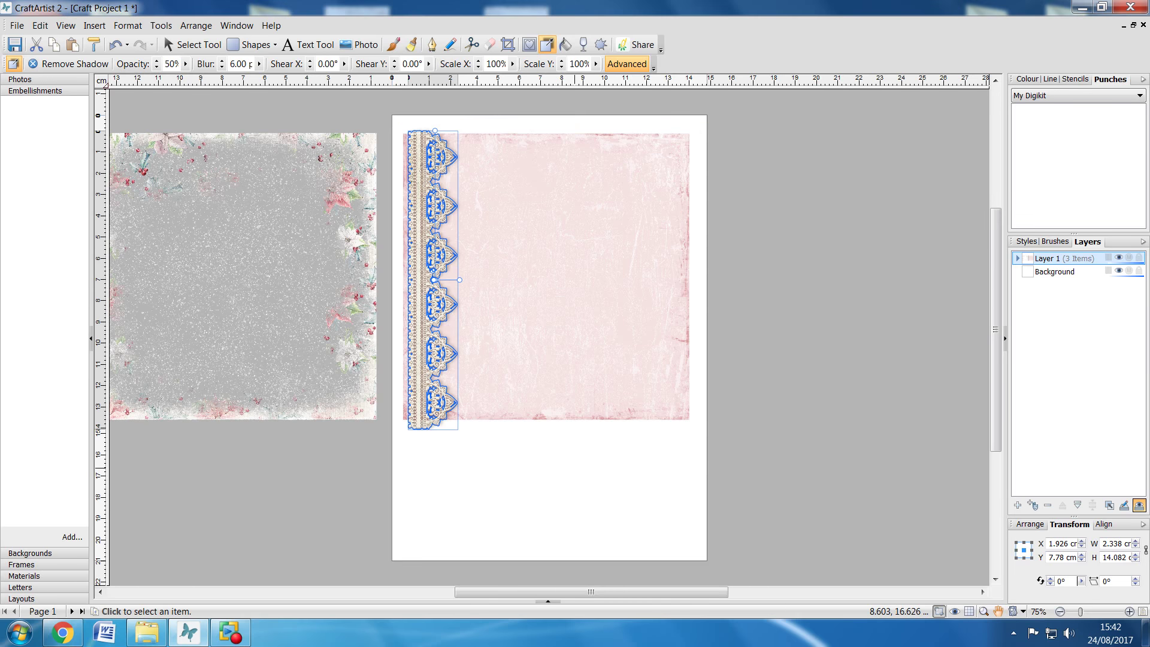
left_click(774, 449)
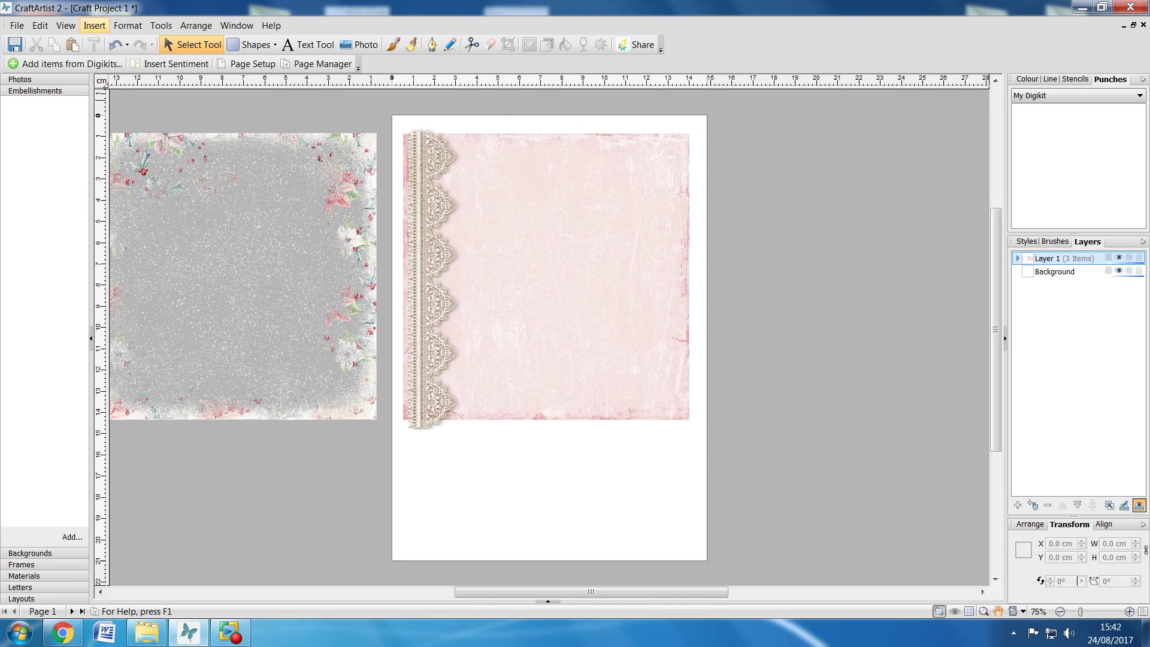
Insert the TOPPER 6 image from the TOPPERS folder of DIVINE CHRISTMAS DVD onto the page
left_click(94, 25)
left_click(120, 58)
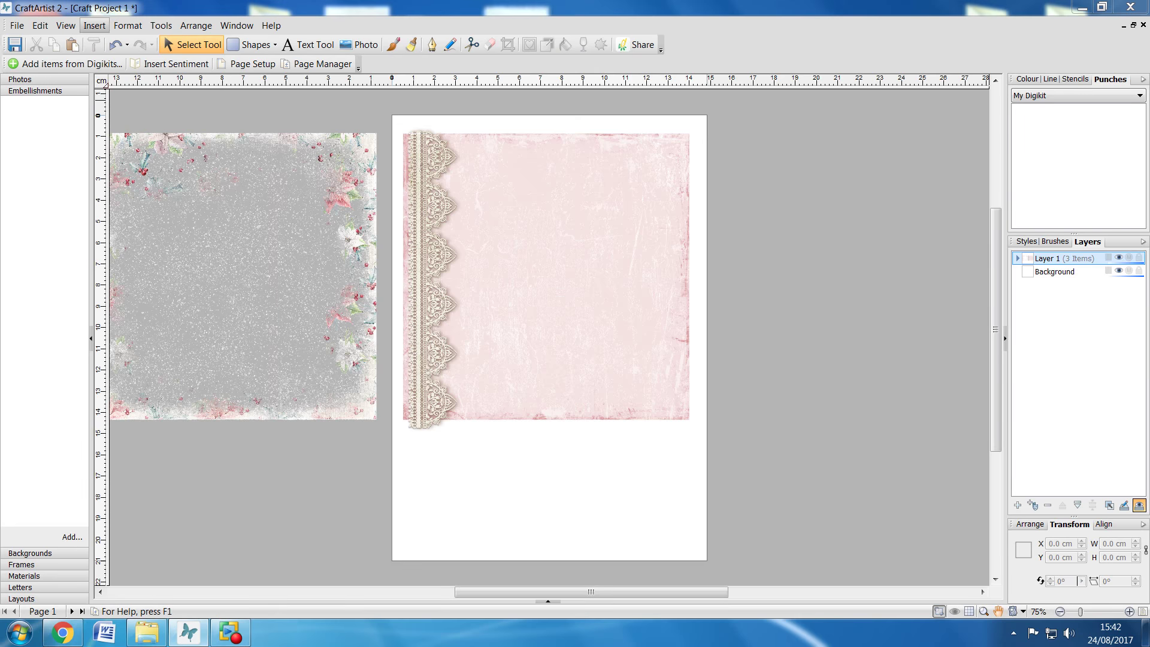
left_click(590, 140)
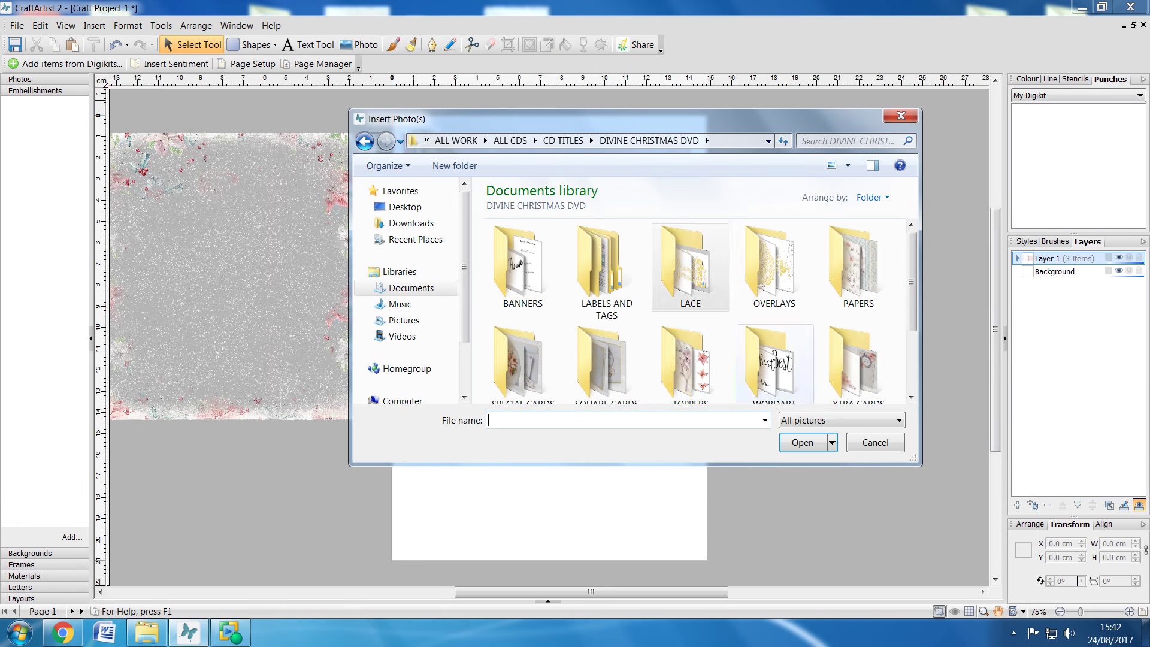
double_click(690, 362)
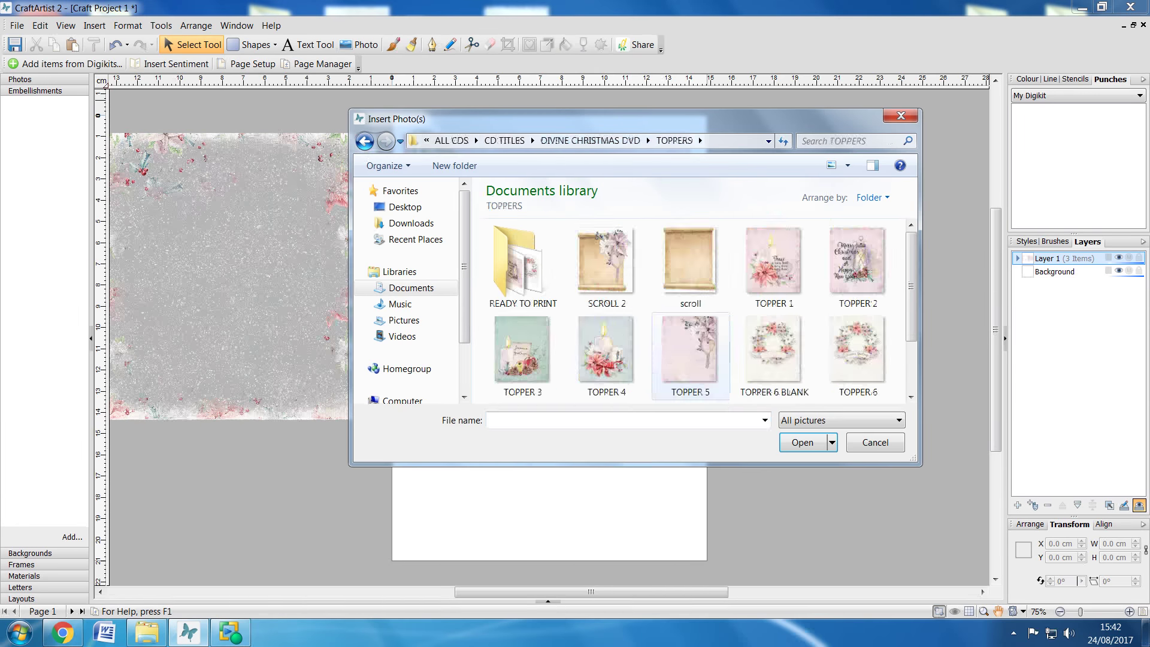
left_click(857, 355)
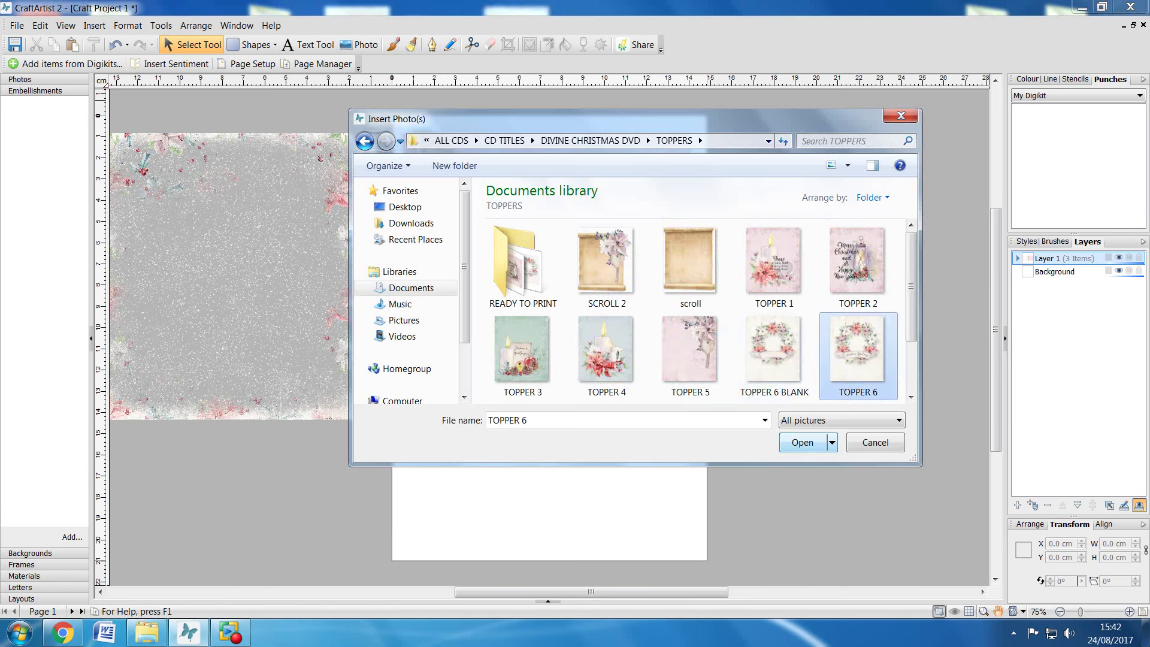
key("Return")
left_click(484, 264)
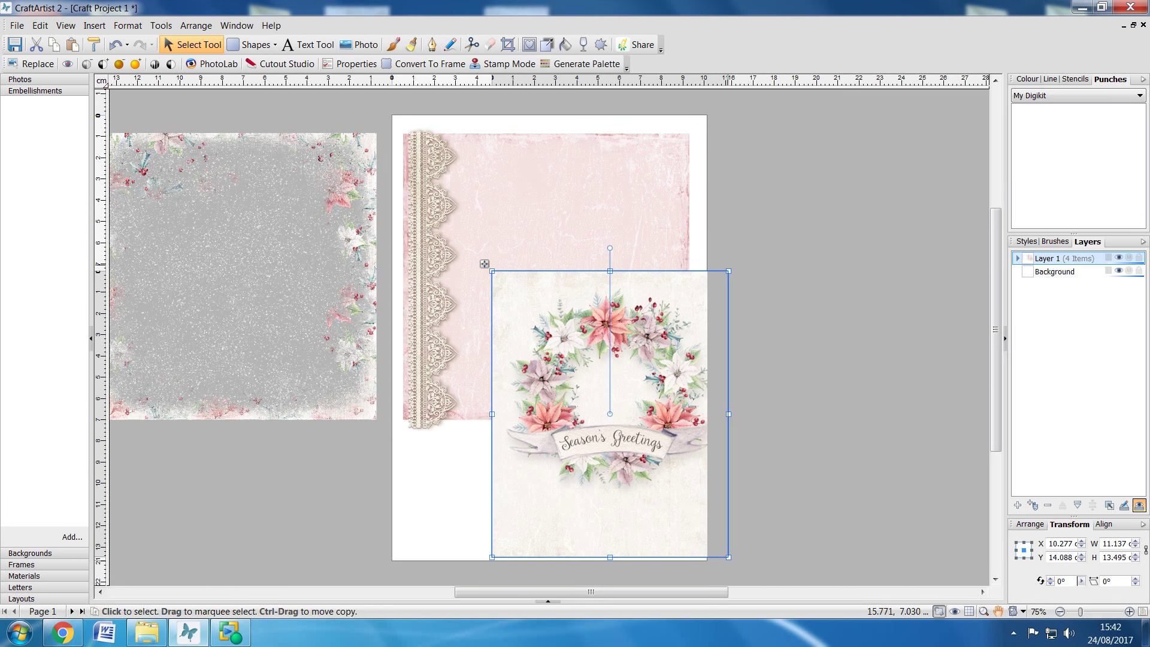
Shrink the Season's Greetings topper to about 6.57 by 7.96 cm and place it on the pink paper beside the lace
left_click_drag(728, 270, 631, 388)
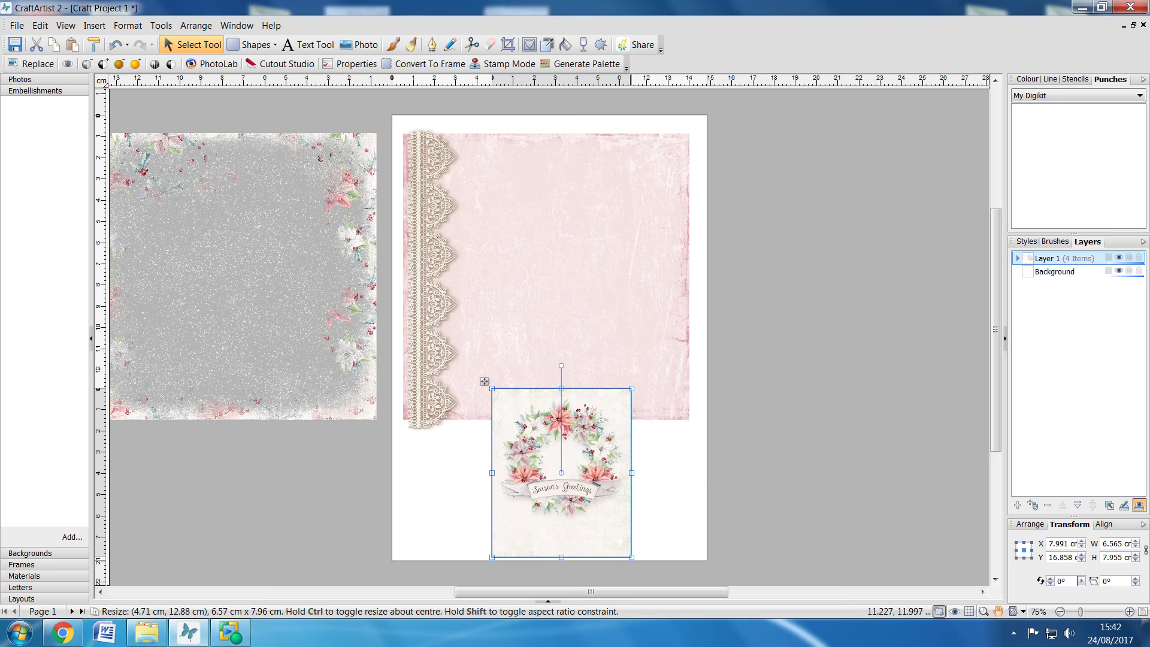
left_click_drag(564, 447, 523, 228)
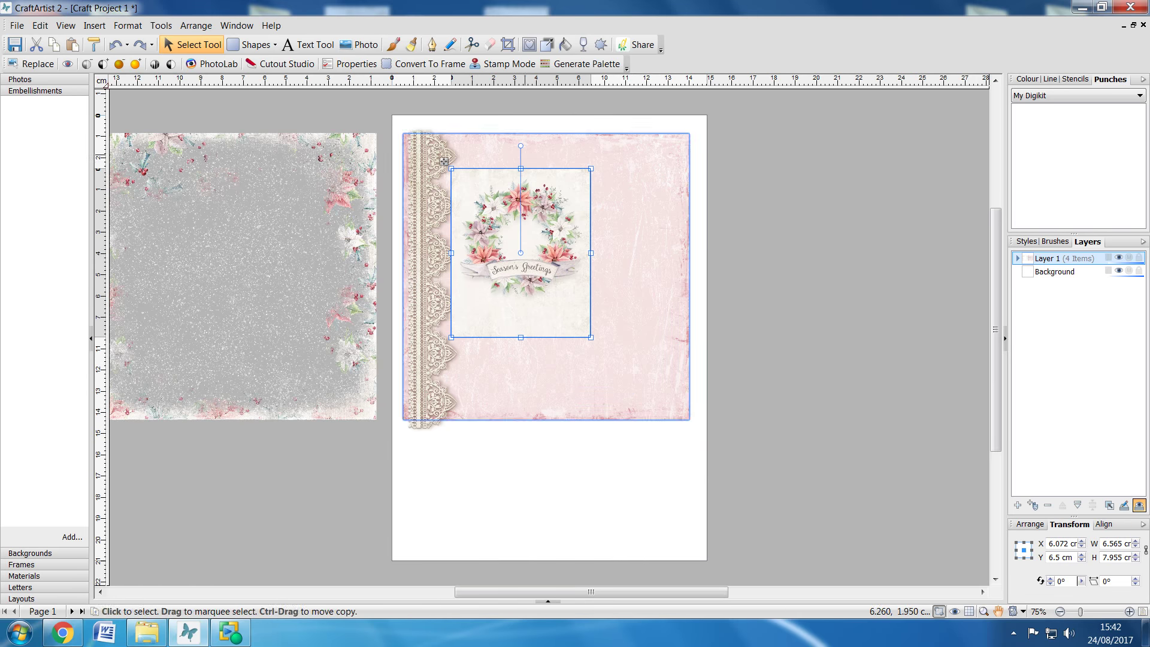
Tilt the topper clockwise by about 10.4° and move it one level back, behind the lace runner
left_click_drag(520, 146, 540, 147)
right_click(526, 218)
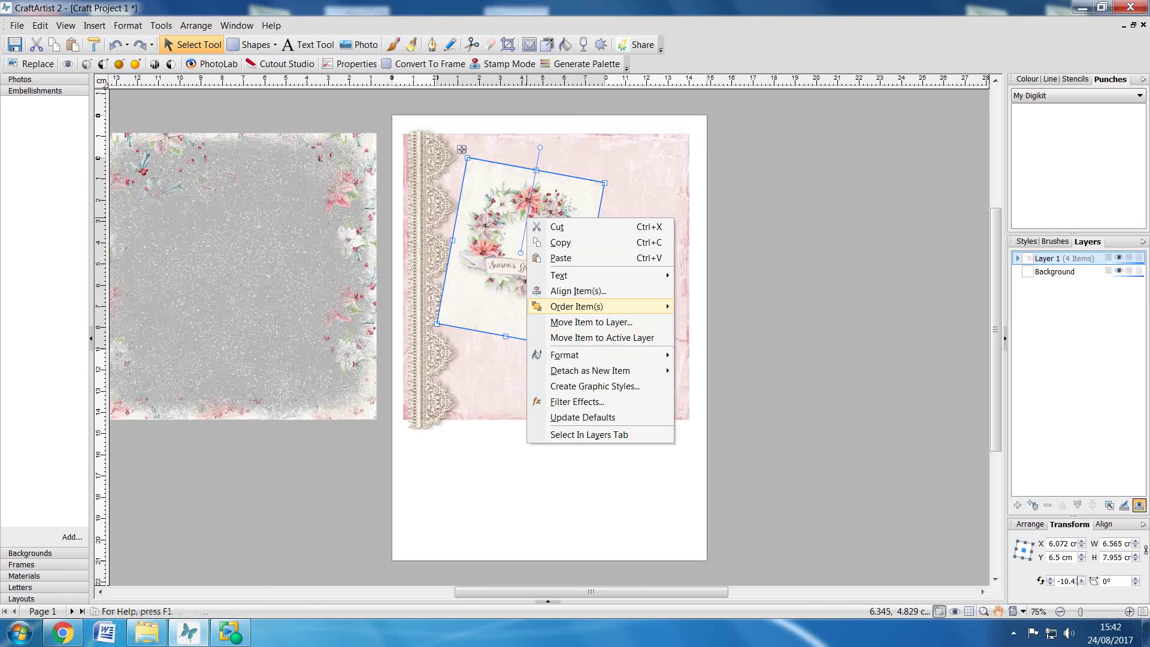
left_click(704, 339)
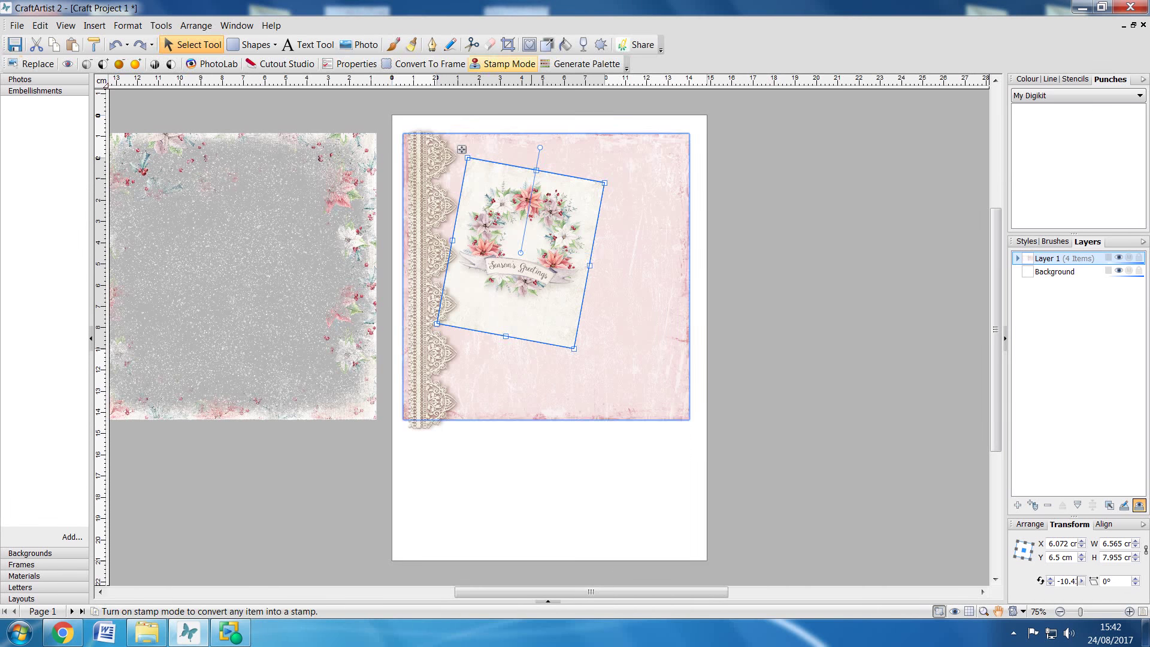
Give the Season's Greetings topper a soft drop shadow at 50% opacity, offset slightly down and to the right
left_click(547, 44)
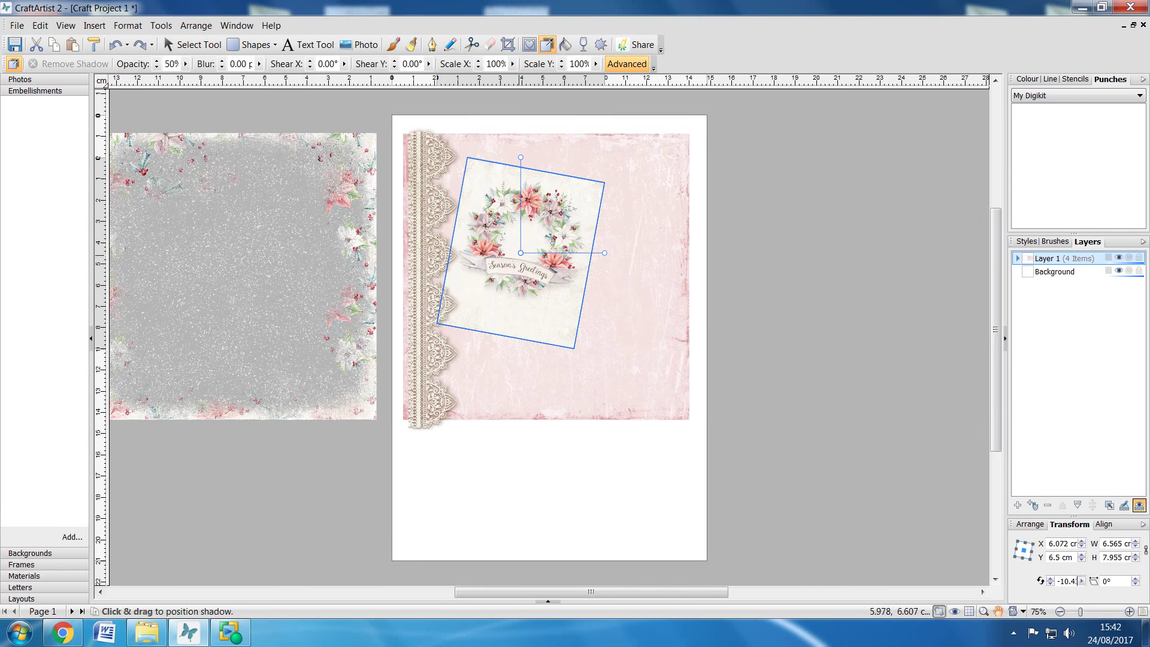
left_click_drag(521, 253, 524, 257)
left_click(606, 281)
Enlarge the topper to about 7.16 by 8.68 cm and adjust its clockwise tilt to about 9.2°
left_click(558, 293)
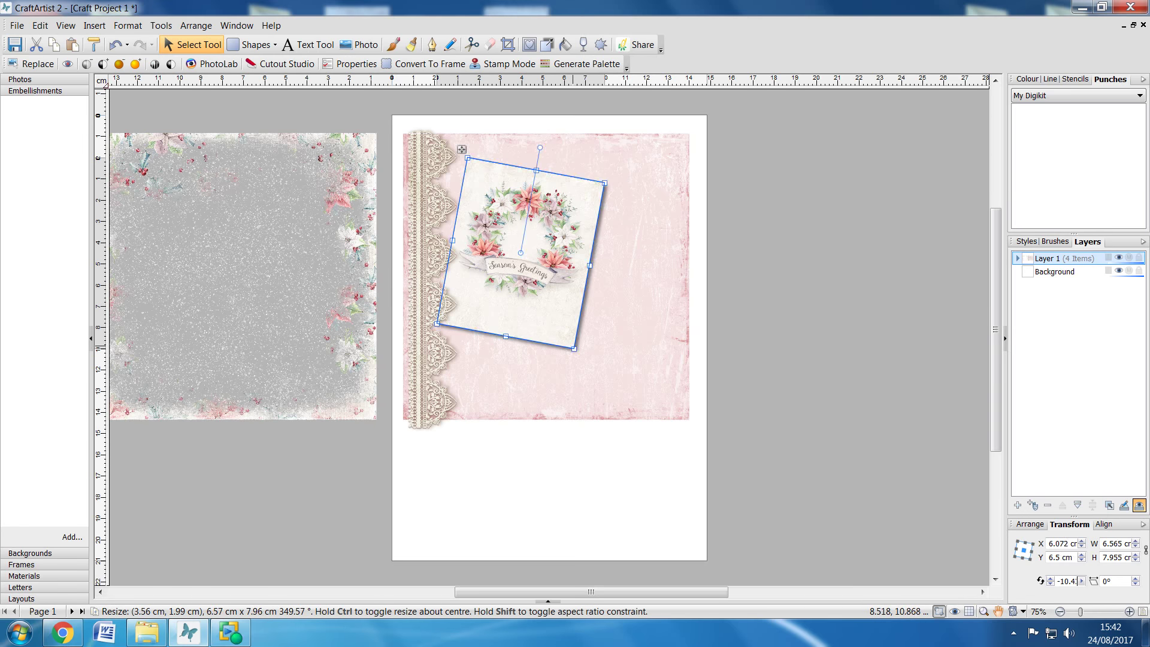
left_click_drag(574, 348, 584, 366)
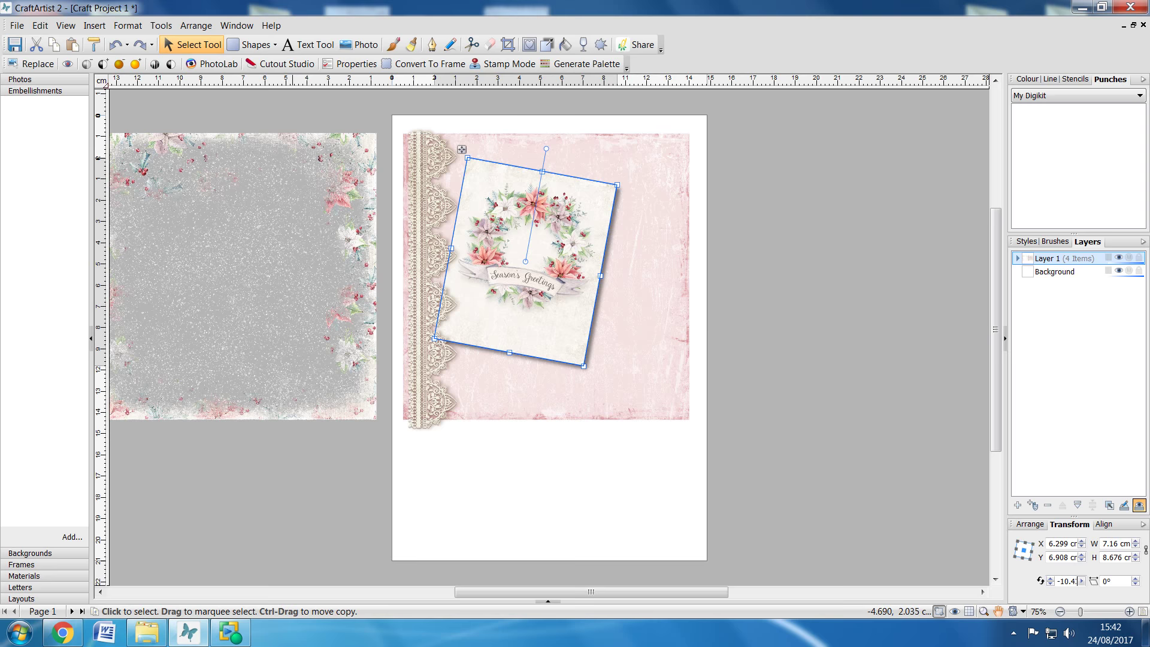
left_click_drag(546, 149, 543, 148)
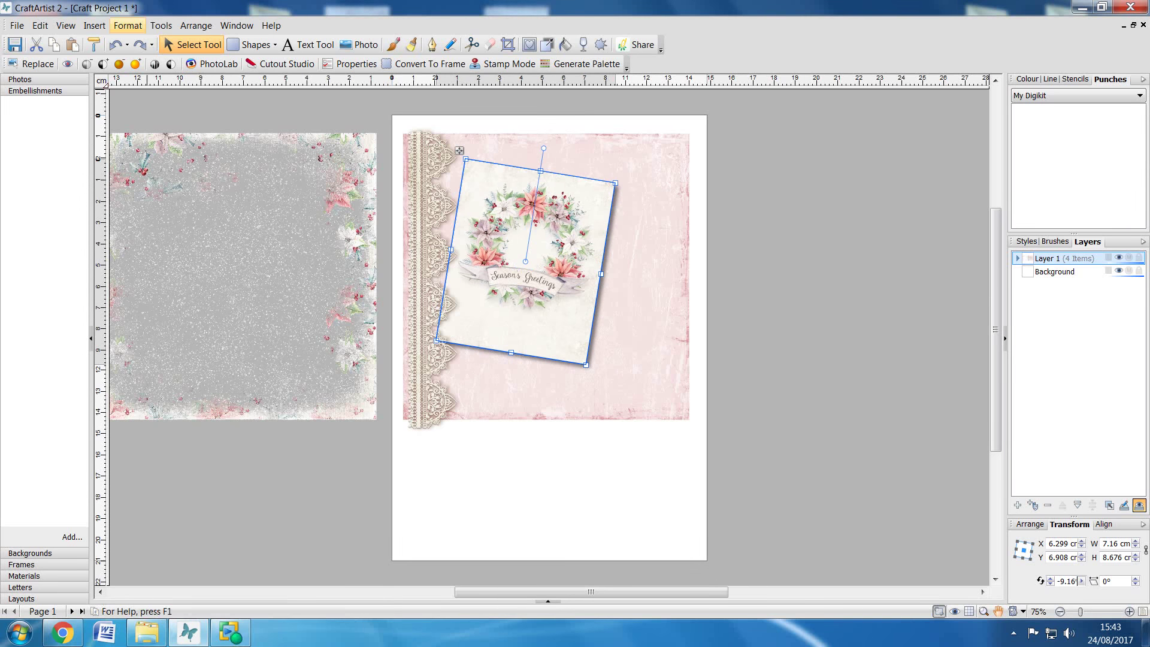
Change the topper's drop shadow colour to dark brown in the filter effects
left_click(127, 25)
left_click(153, 197)
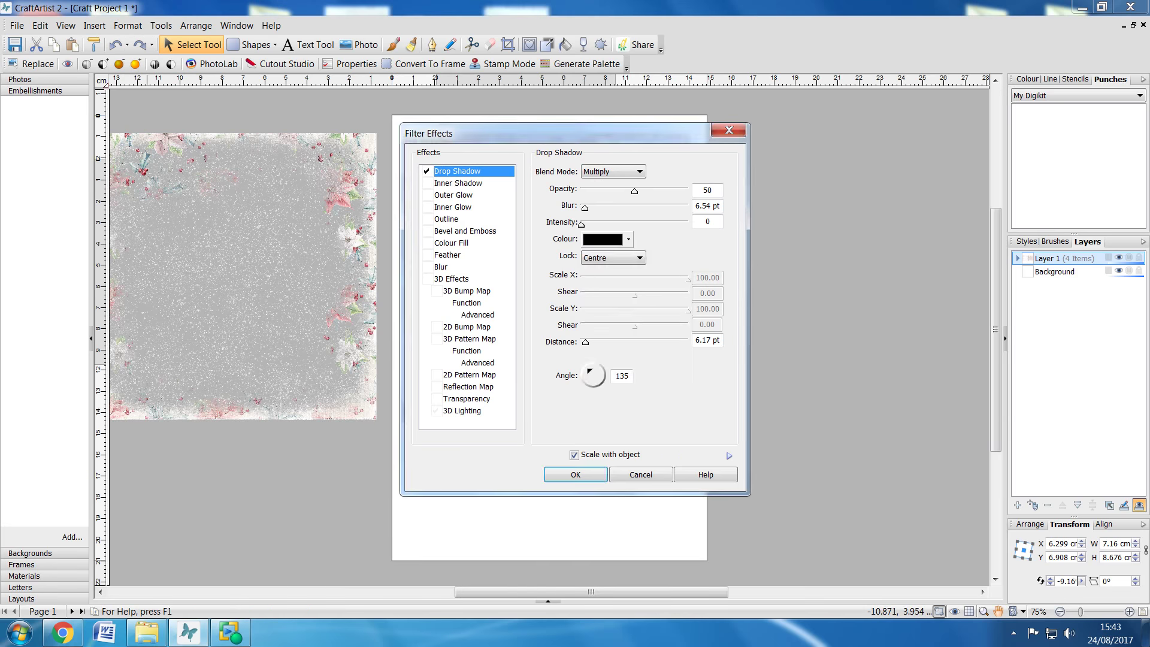
left_click(629, 240)
left_click(599, 298)
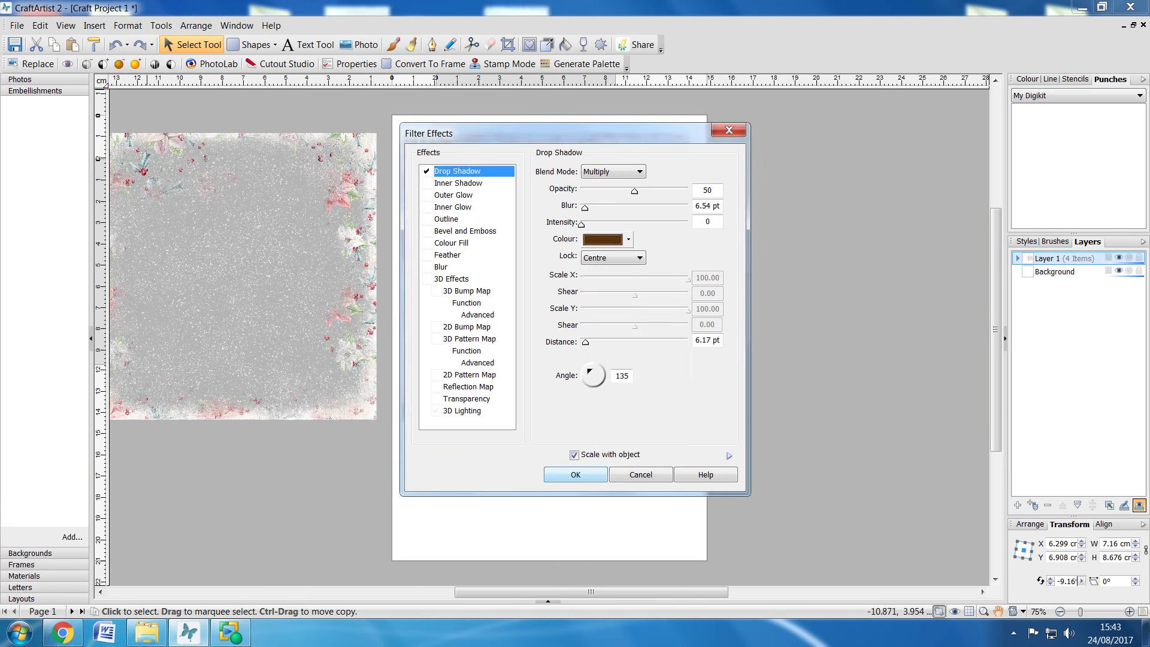
left_click(575, 474)
key("Escape")
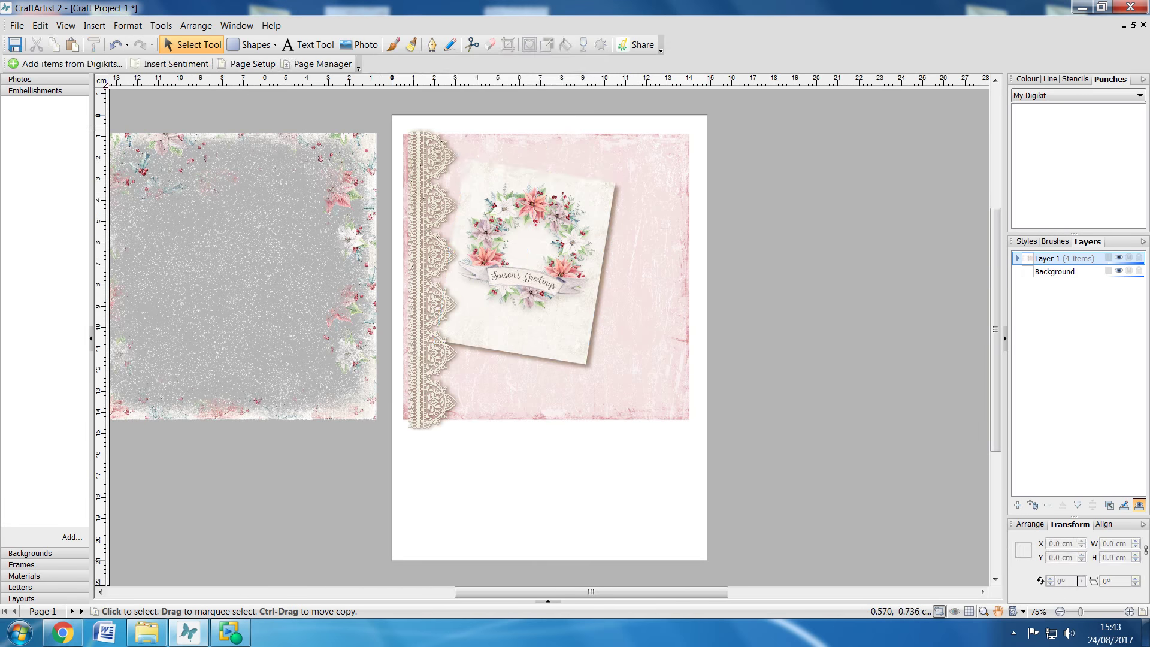
Group the pink paper, lace runner and topper into one object
left_click_drag(394, 120, 645, 473)
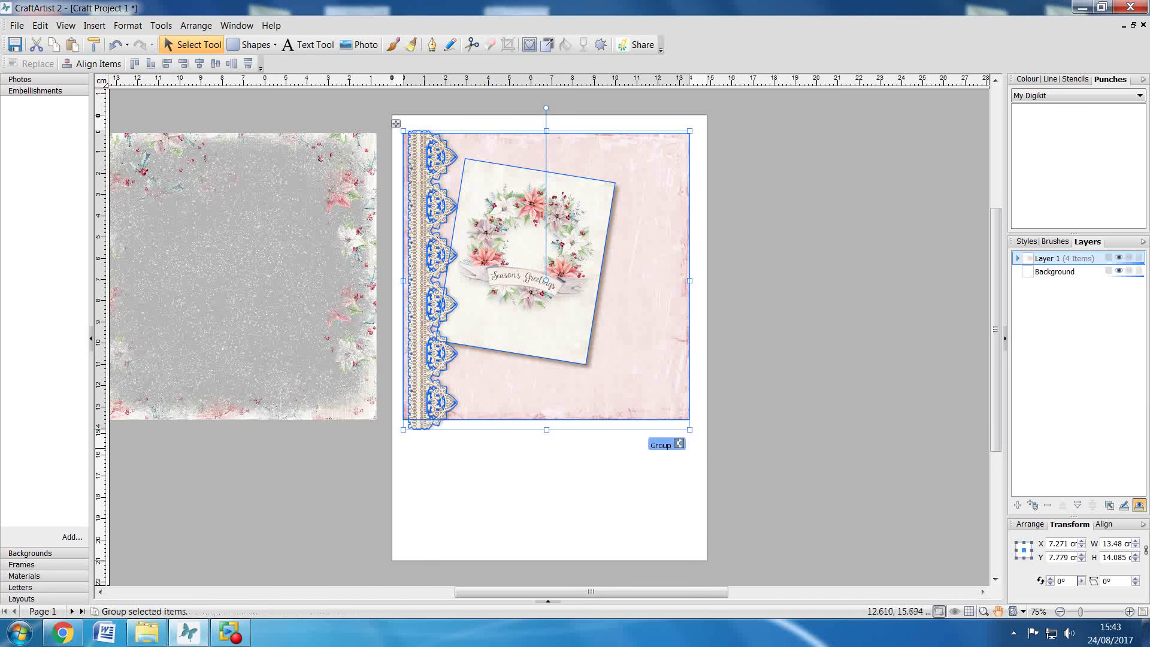
left_click(660, 445)
key("Escape")
Place the floral overlay over the grouped card design and group the two together
left_click_drag(259, 260, 575, 249)
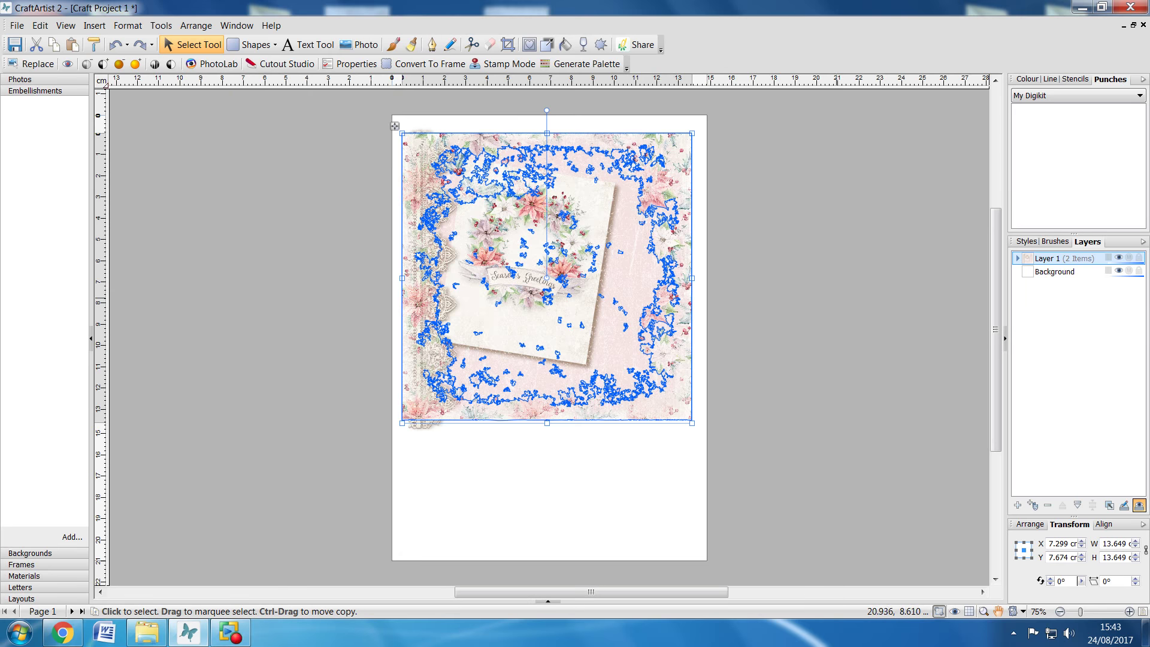
left_click(837, 299)
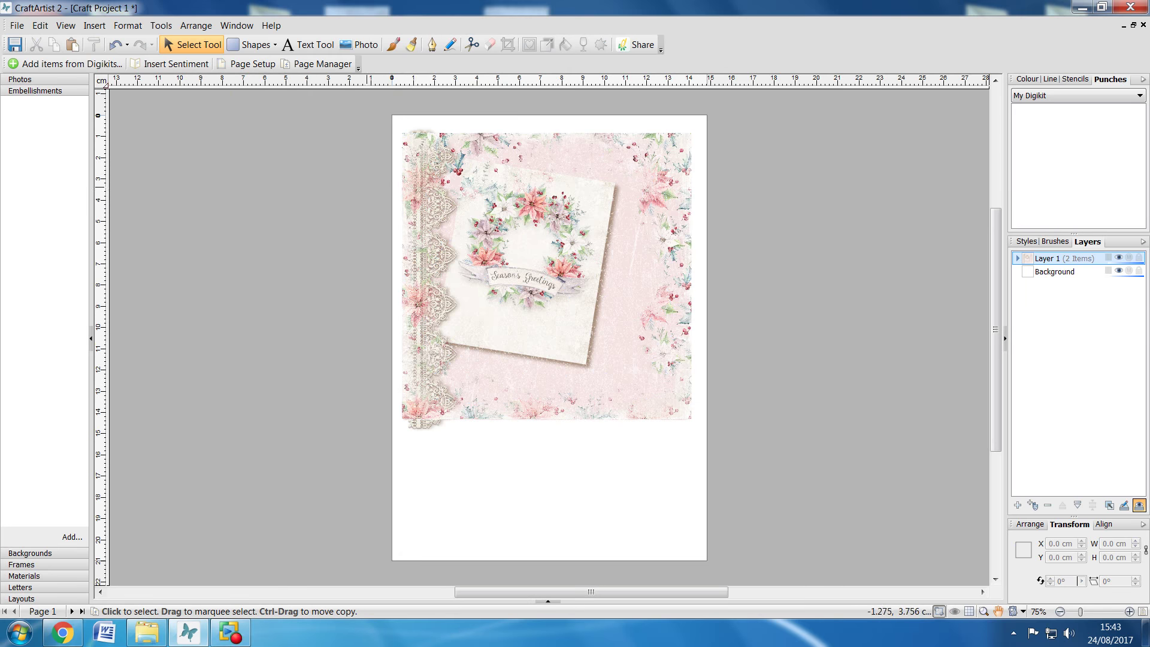
left_click_drag(396, 116, 703, 453)
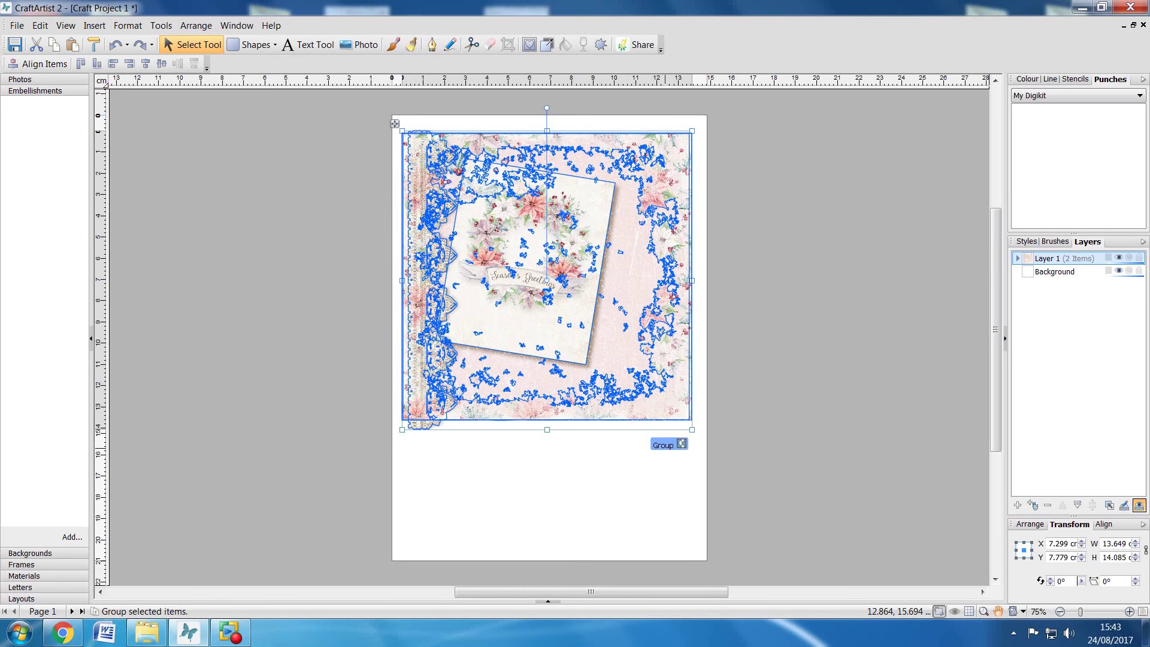
left_click(666, 444)
Crop the grouped design on all four sides to the pink paper's edges, trimming the protruding lace and overlay
left_click(508, 45)
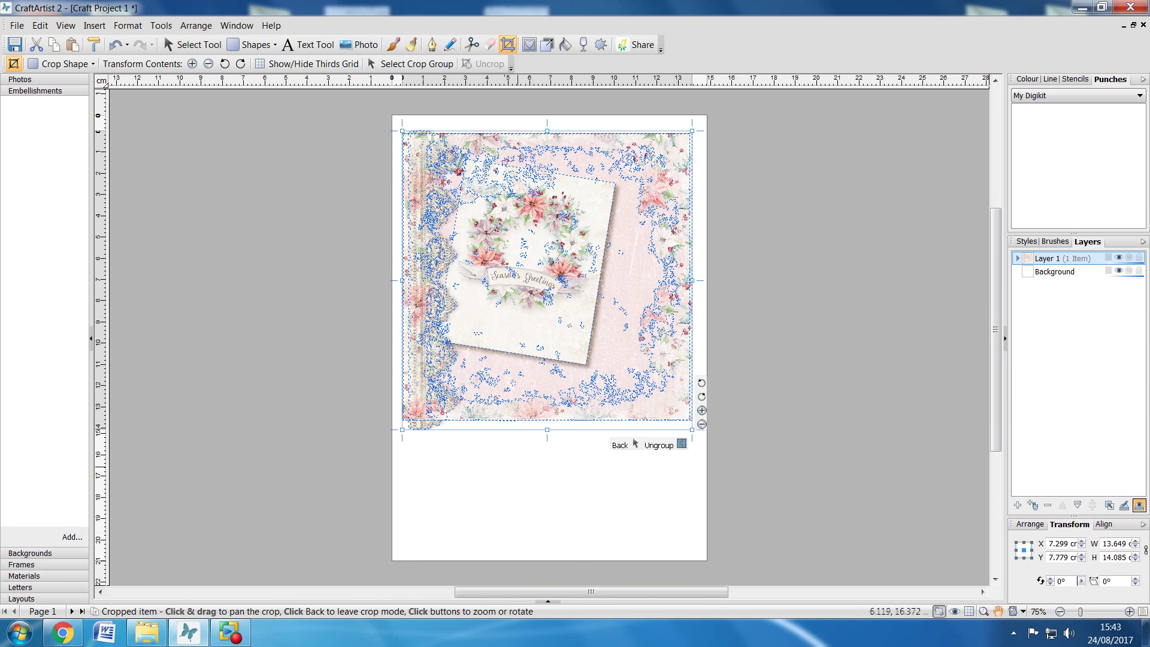
left_click_drag(547, 429, 547, 418)
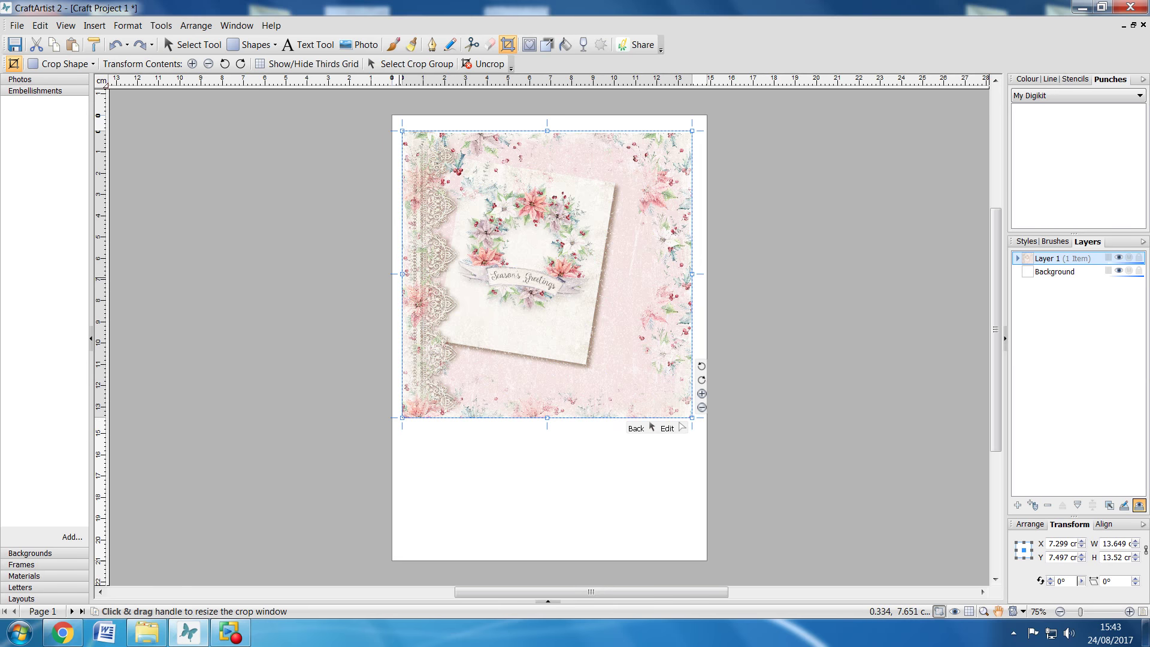
left_click_drag(402, 274, 405, 274)
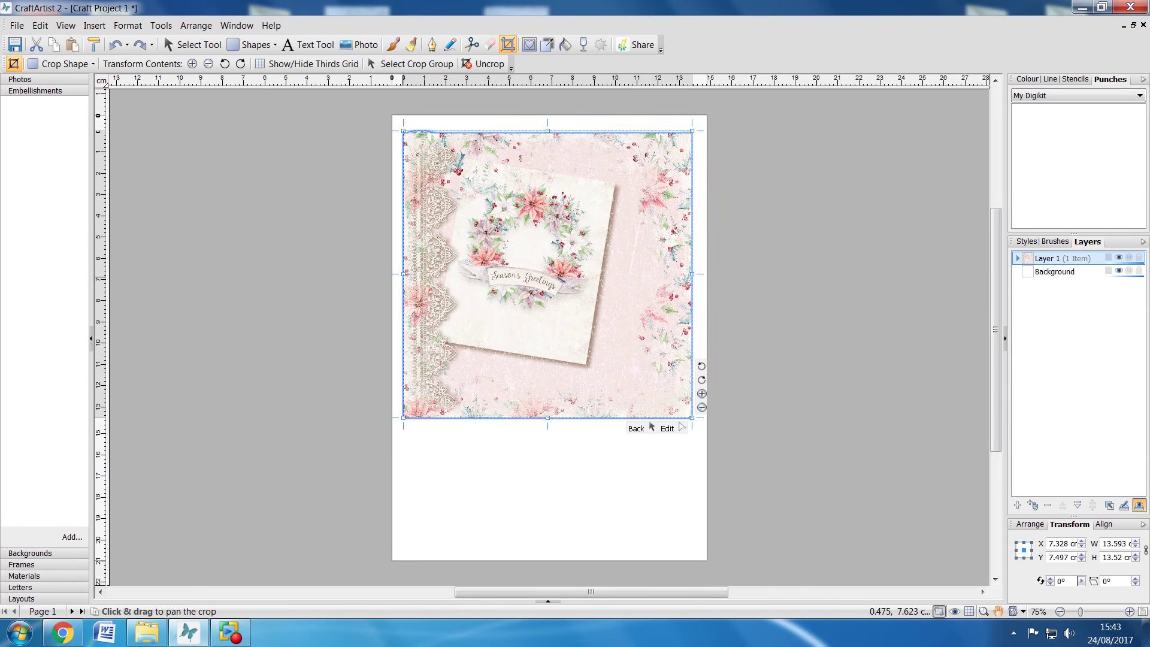
left_click_drag(549, 129, 550, 134)
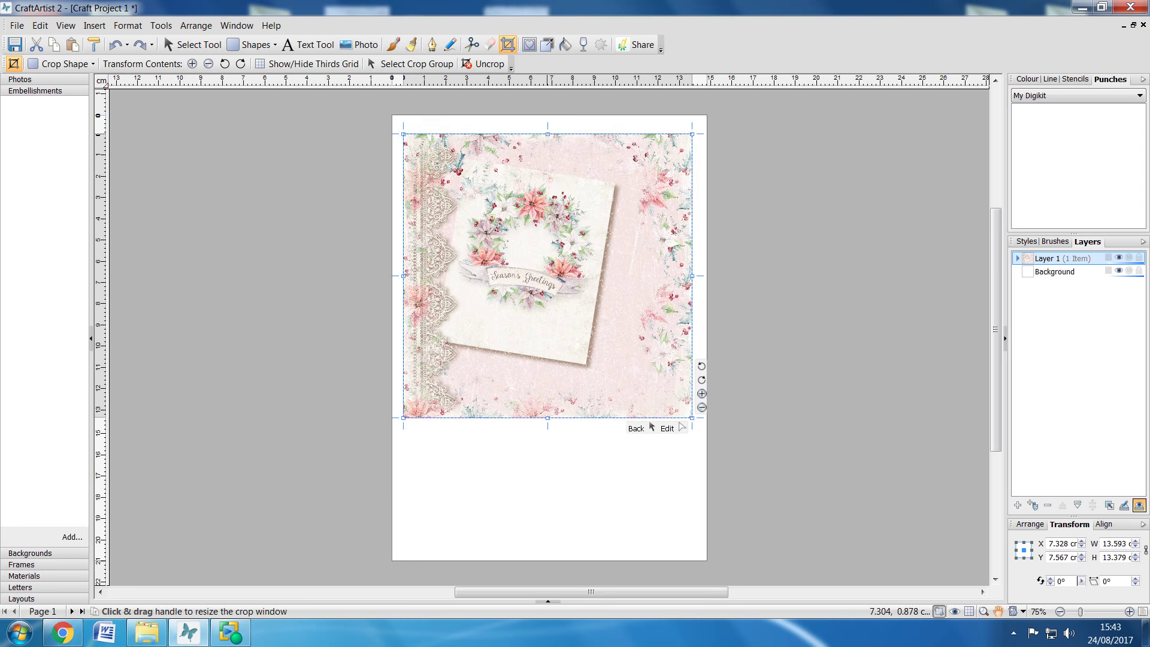
left_click_drag(692, 281, 692, 280)
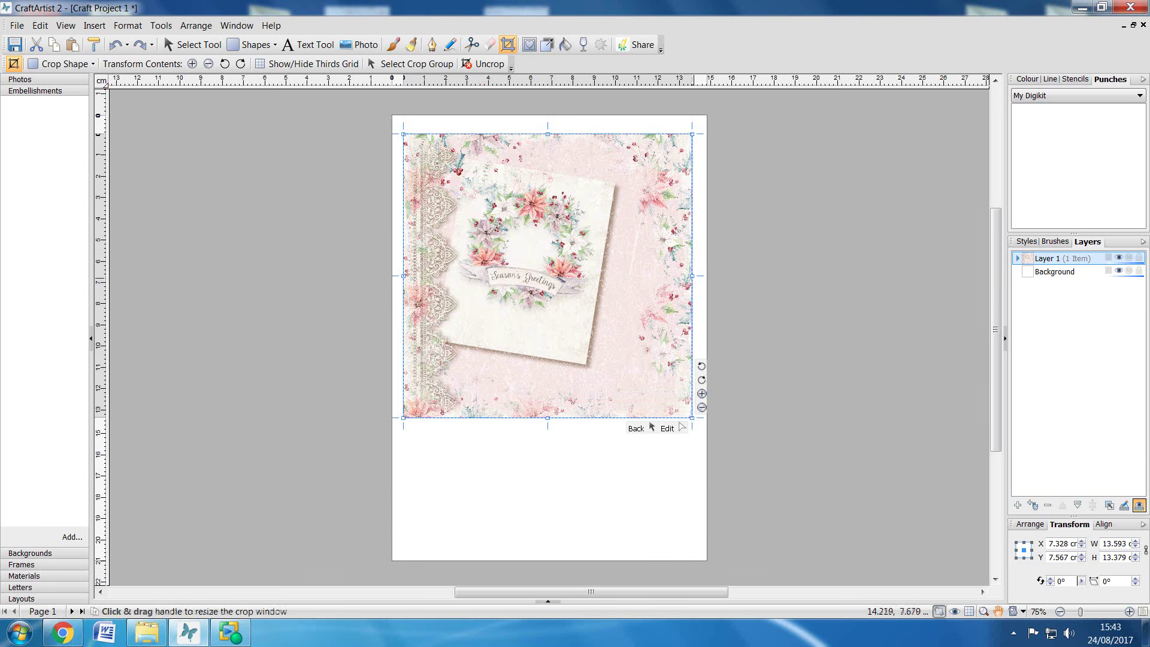
left_click_drag(693, 294, 691, 279)
left_click(662, 465)
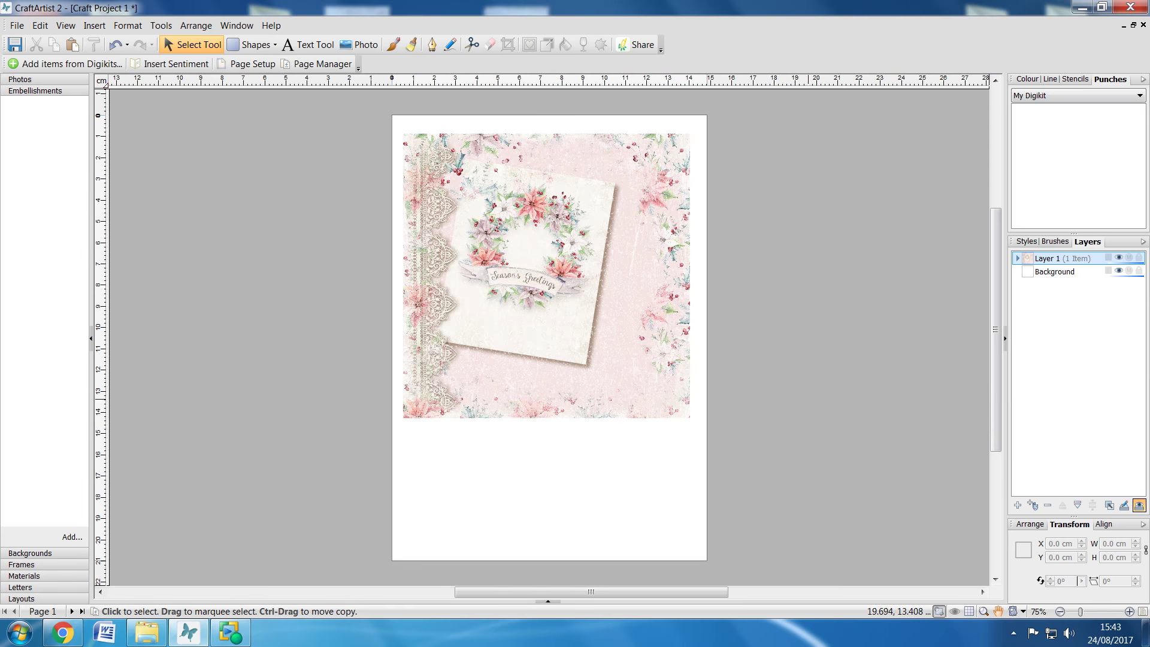
scroll(796, 391, "up", 2)
left_click_drag(641, 592, 601, 591)
scroll(593, 335, "up", 3)
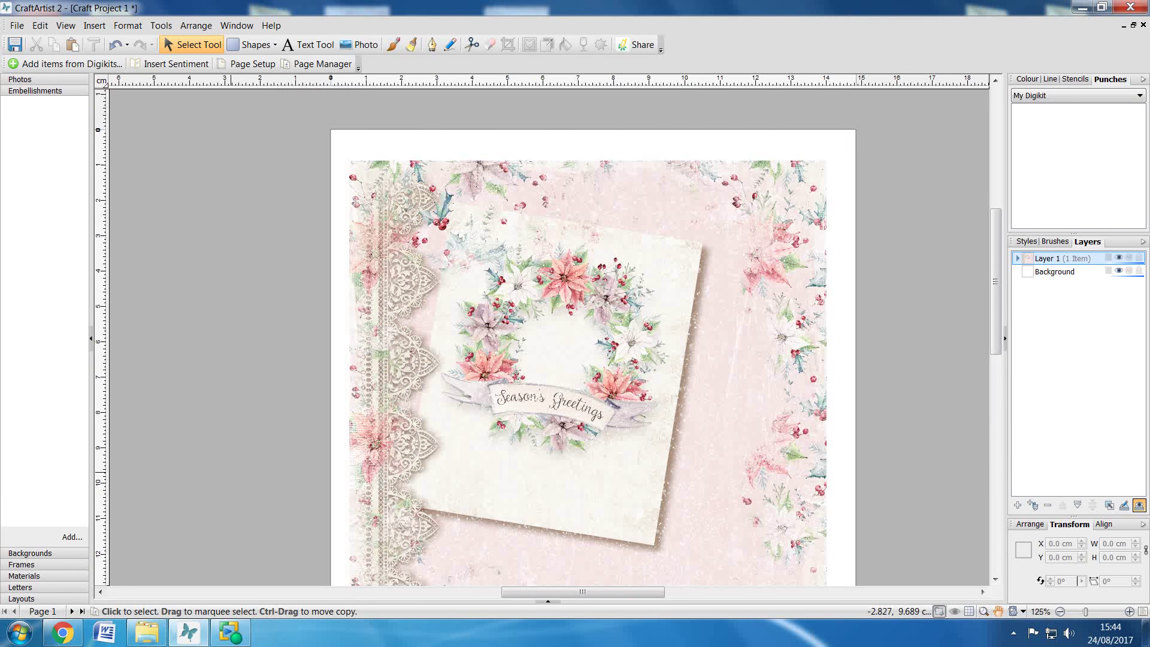
scroll(593, 335, "down", 2)
left_click(511, 371)
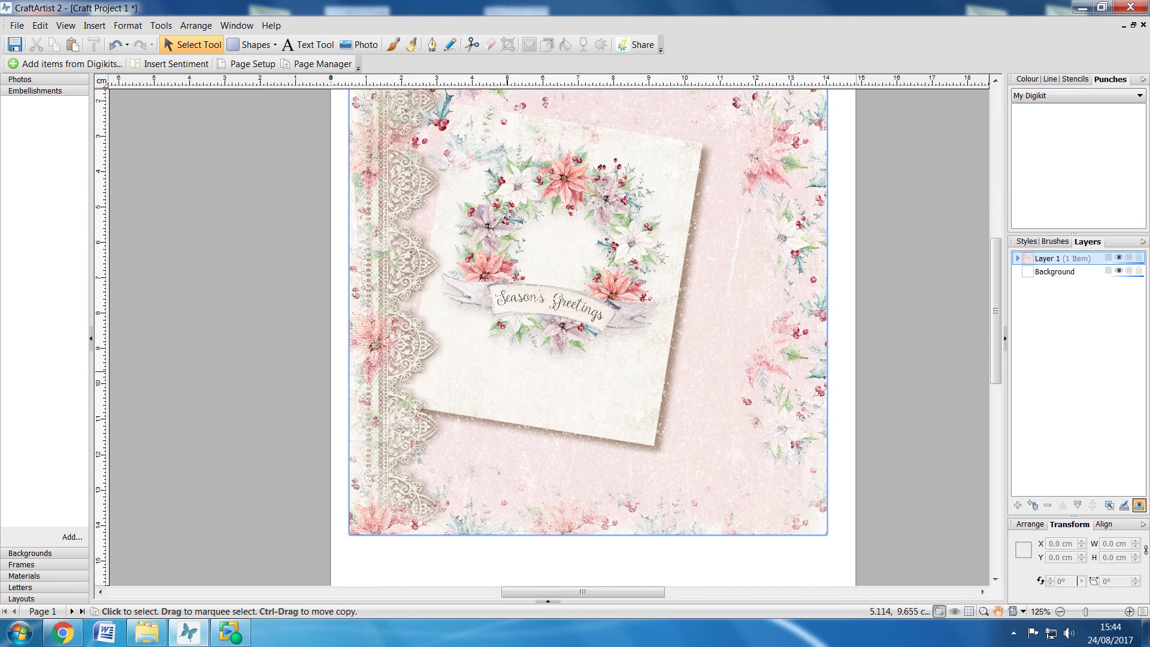